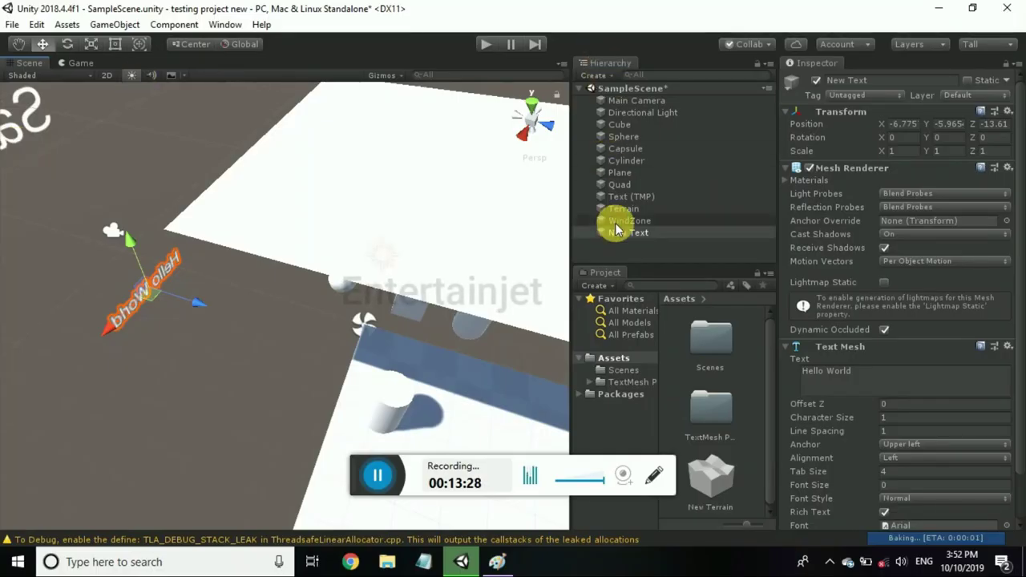
Multi-select New Text, WindZone, Terrain and Text (TMP) in the Hierarchy and delete them.
{"action": "left_click", "coordinate": [625, 233]}
{"action": "left_click", "coordinate": [635, 221], "text": "ctrl"}
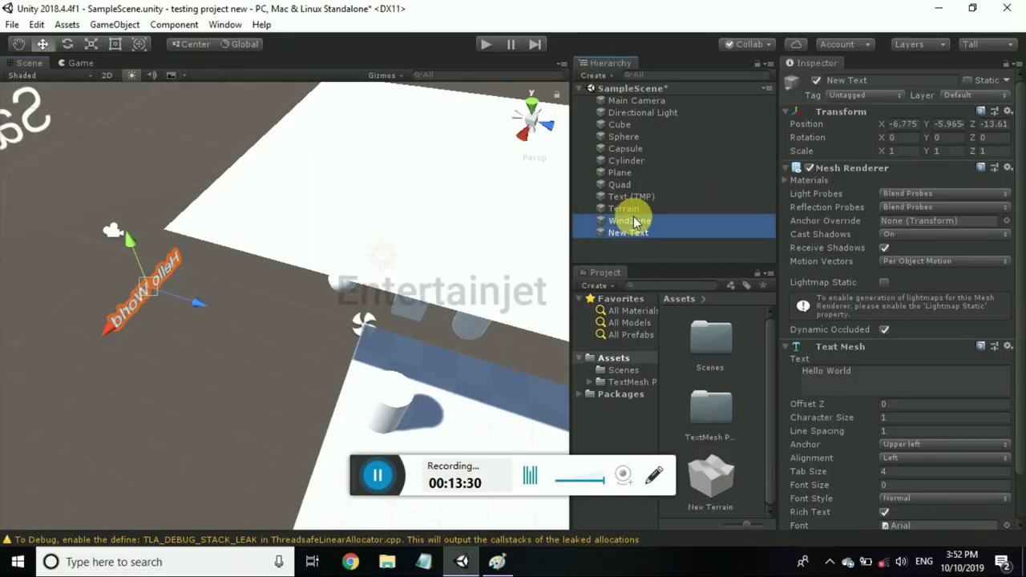
{"action": "left_click", "coordinate": [639, 210], "text": "ctrl"}
{"action": "left_click", "coordinate": [646, 198], "text": "ctrl"}
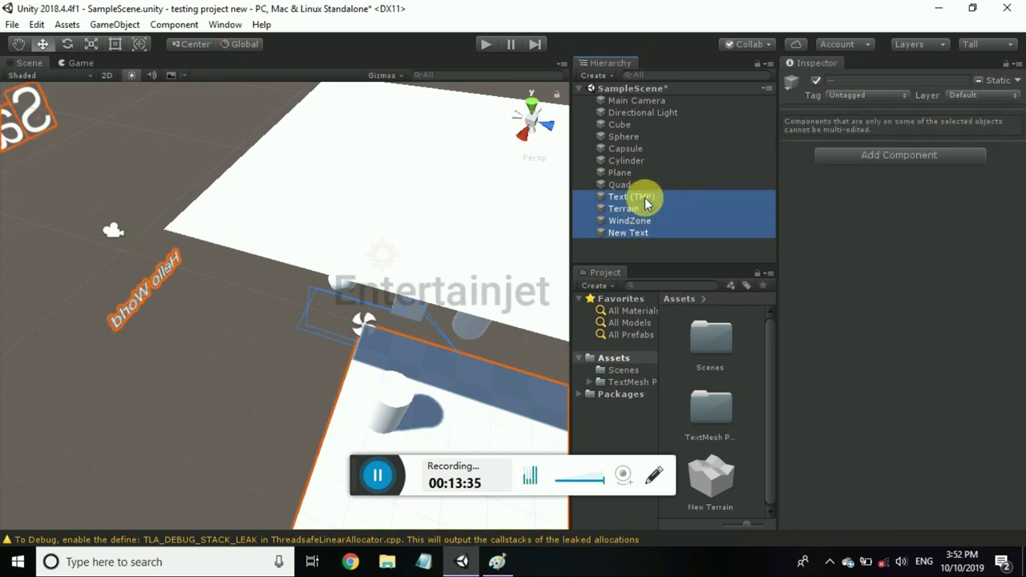
{"action": "key", "text": "Delete"}
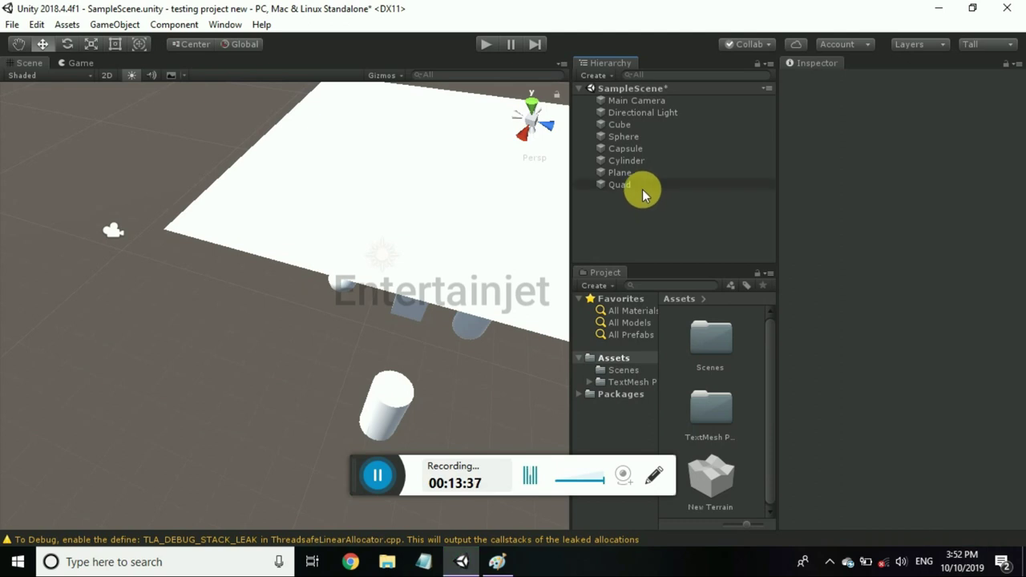
{"action": "left_click", "coordinate": [643, 186]}
Frame the Quad, then the Cube, and search Add Component for 'coll'.
{"action": "double_click", "coordinate": [643, 188]}
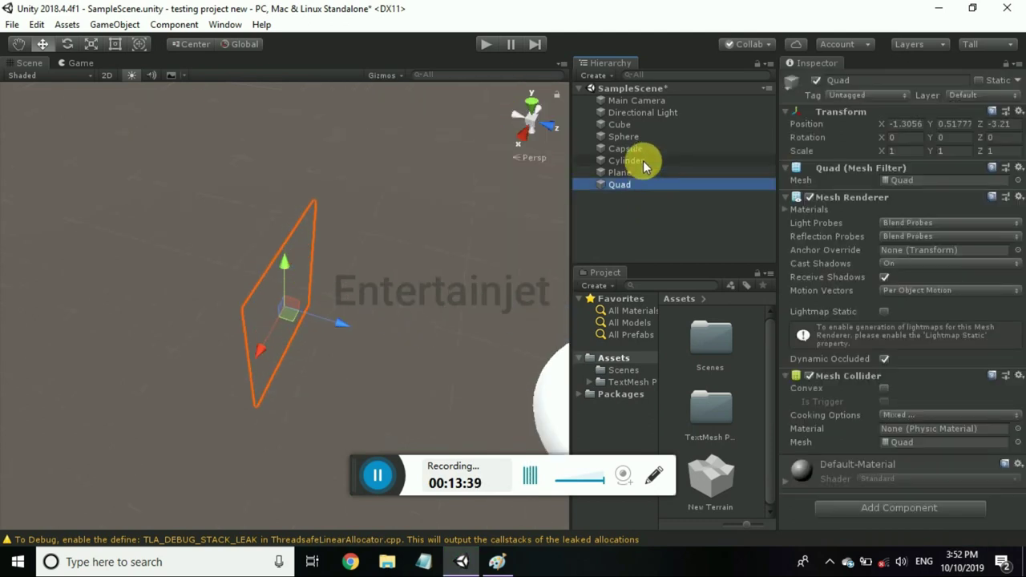
{"action": "double_click", "coordinate": [657, 126]}
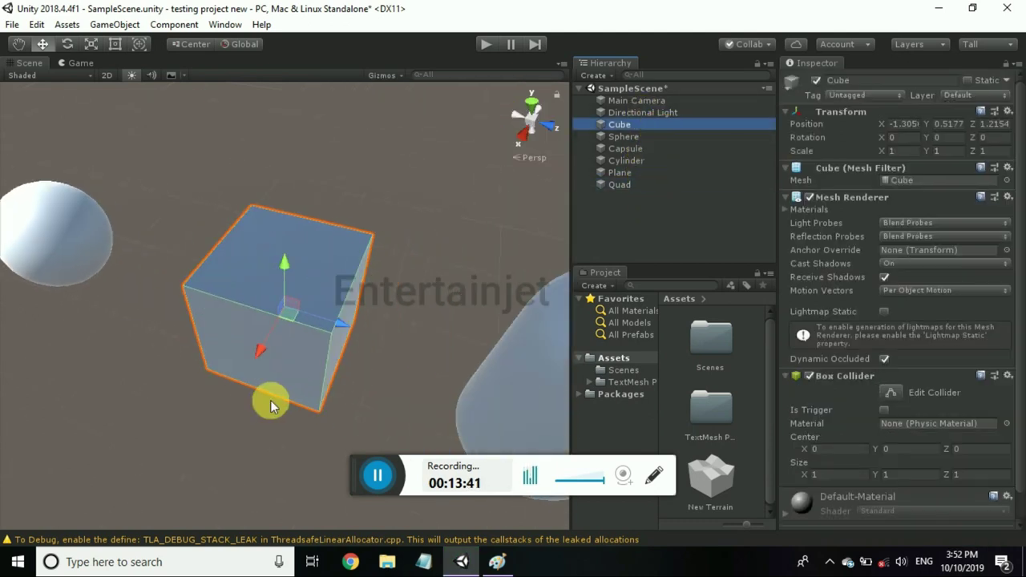
{"action": "scroll", "coordinate": [854, 487], "scroll_direction": "down", "scroll_amount": 2}
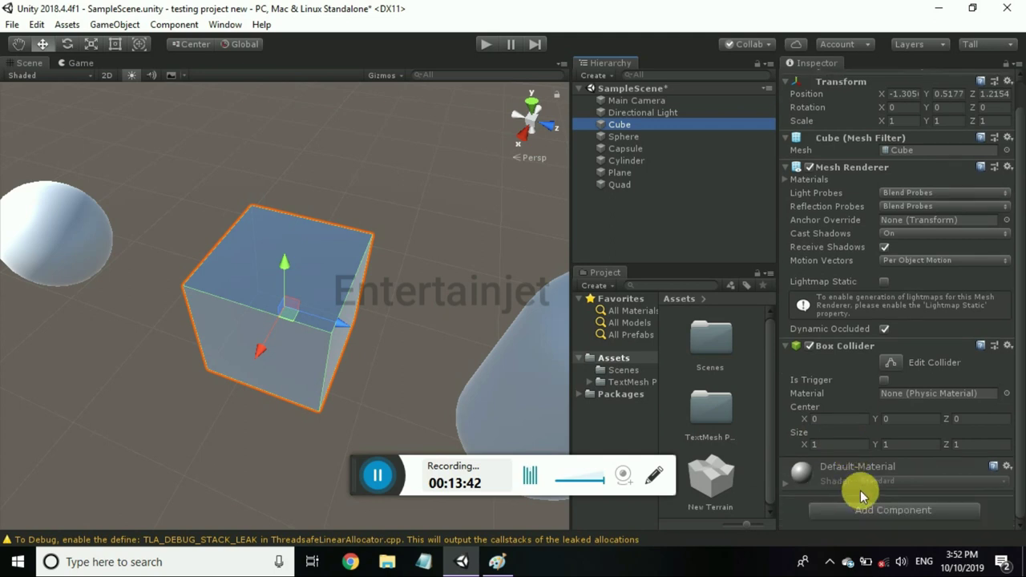
{"action": "left_click", "coordinate": [905, 509]}
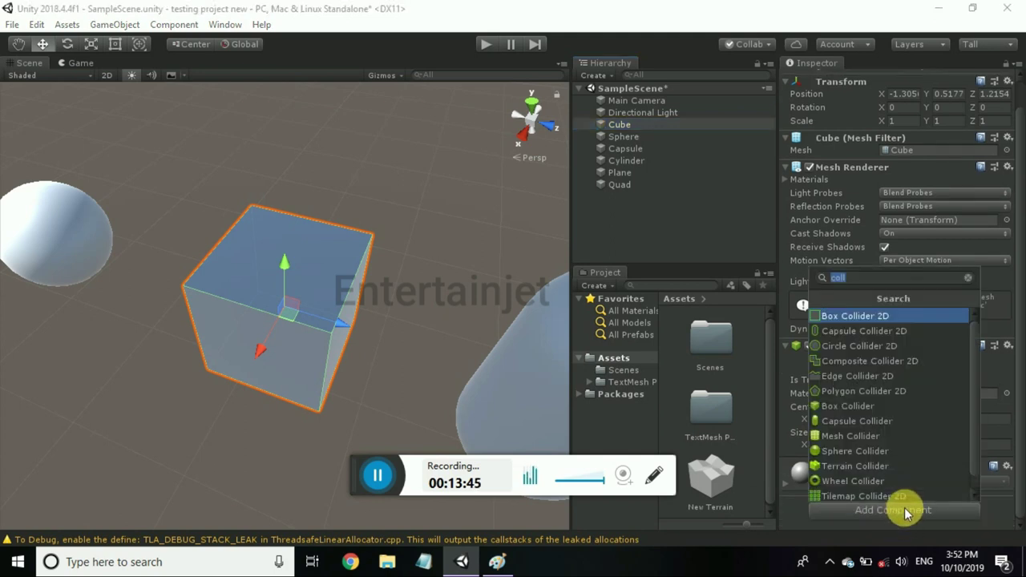
{"action": "type", "text": "coll"}
Back out of the accidental new-script entry and restore the 'coll' collider search results.
{"action": "type", "text": "rr"}
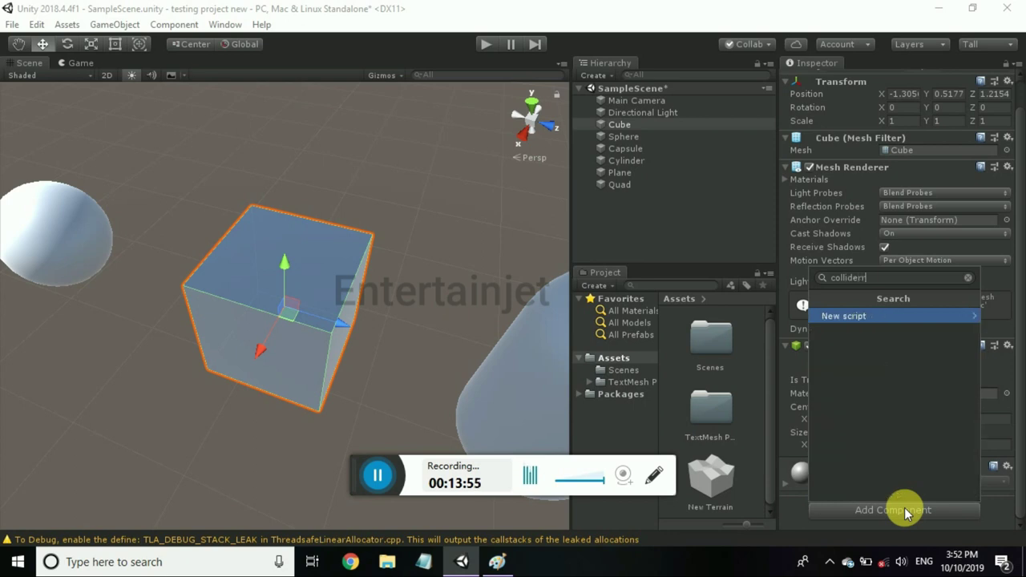
{"action": "key", "text": "Return"}
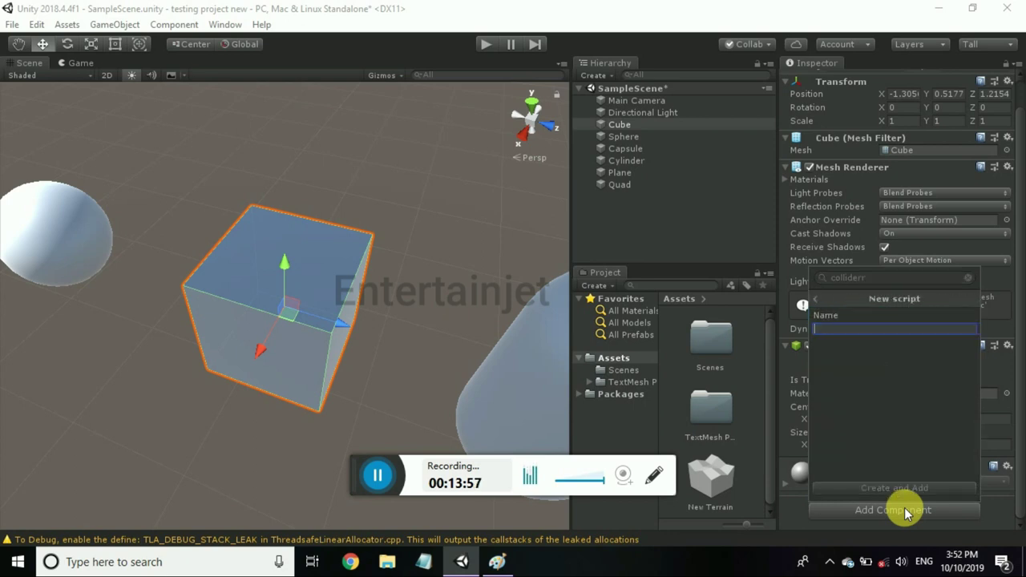
{"action": "type", "text": "coloo"}
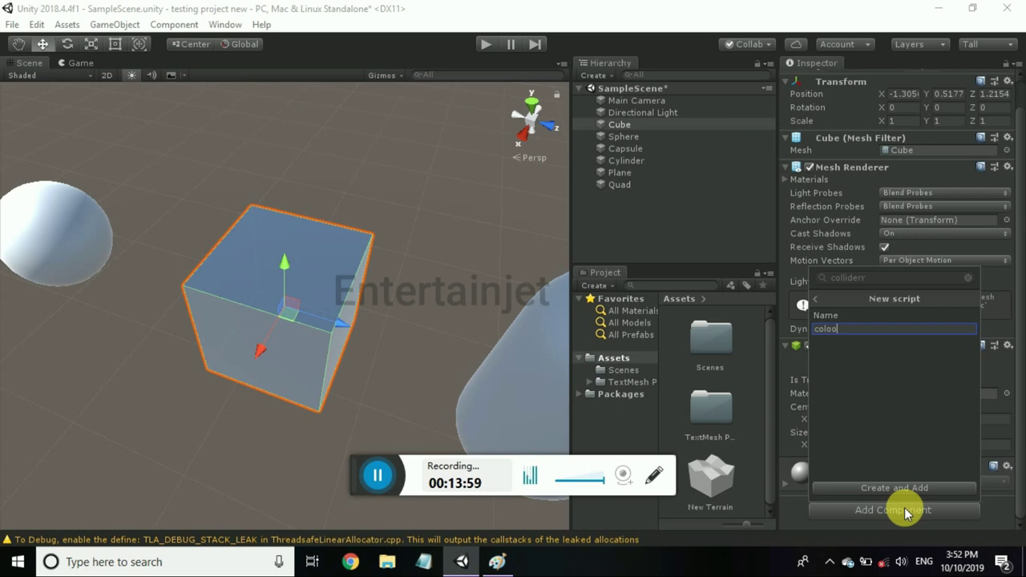
{"action": "type", "text": "\\\\"}
{"action": "key", "text": "BackSpace"}
{"action": "key", "text": "BackSpace"}
{"action": "key", "text": "BackSpace"}
{"action": "key", "text": "BackSpace"}
{"action": "key", "text": "BackSpace"}
{"action": "key", "text": "BackSpace"}
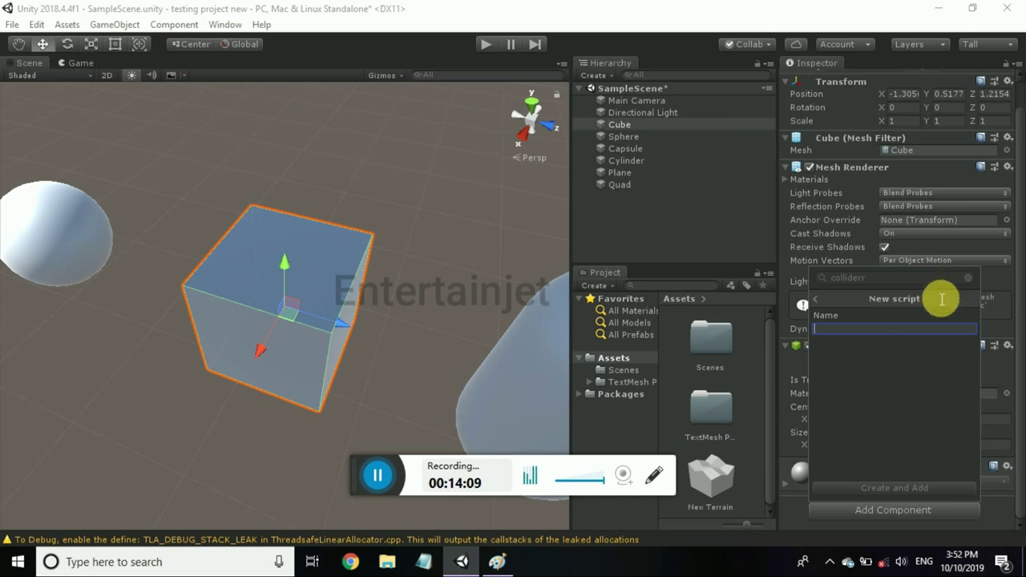
{"action": "left_click", "coordinate": [969, 289]}
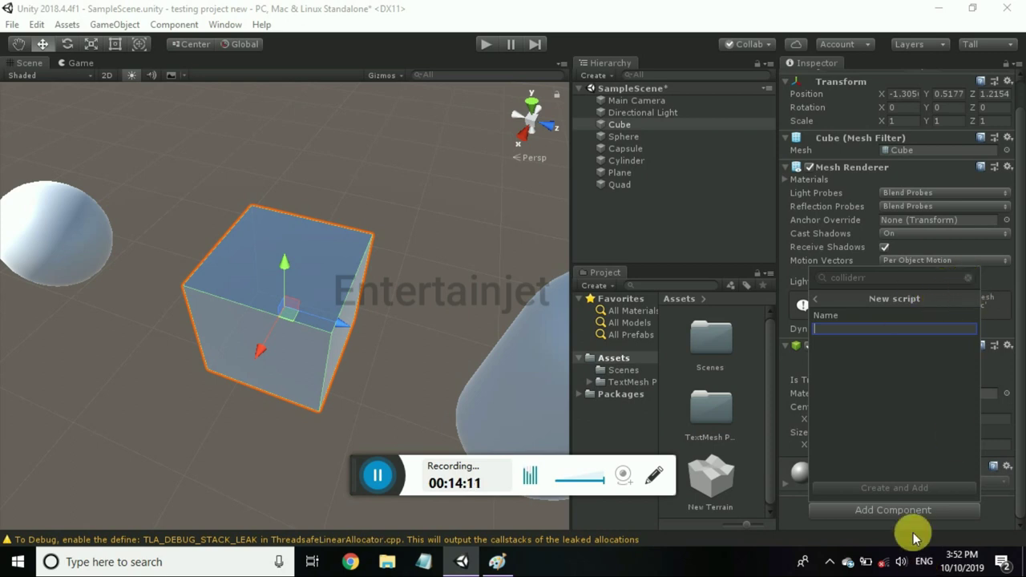
{"action": "key", "text": "Escape"}
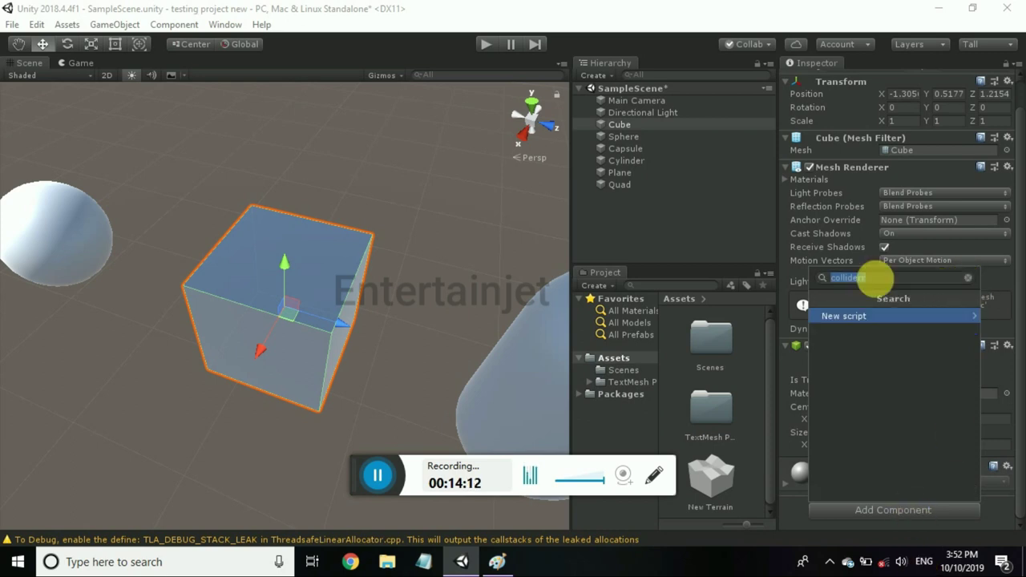
{"action": "key", "text": "BackSpace"}
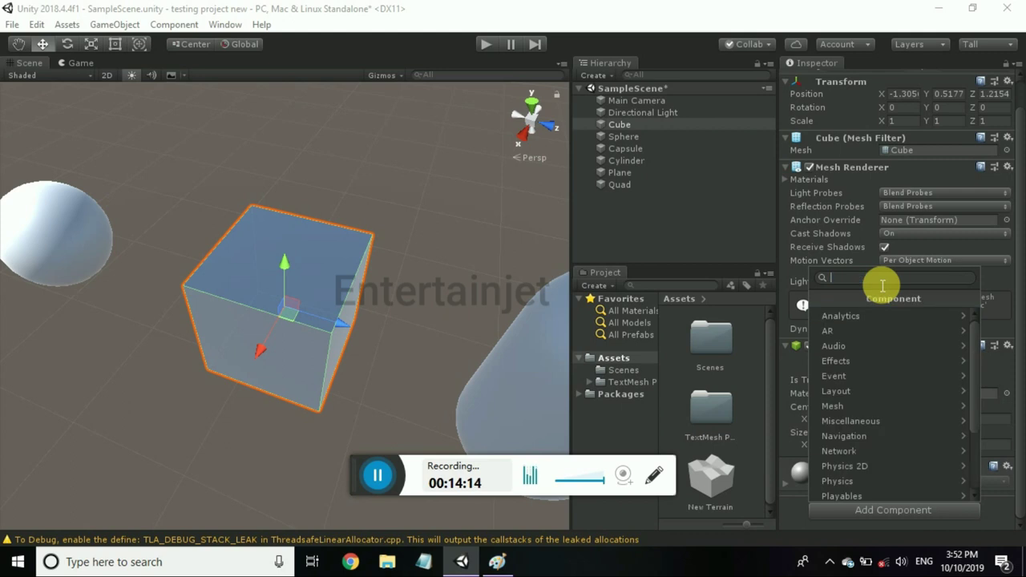
{"action": "type", "text": "coll"}
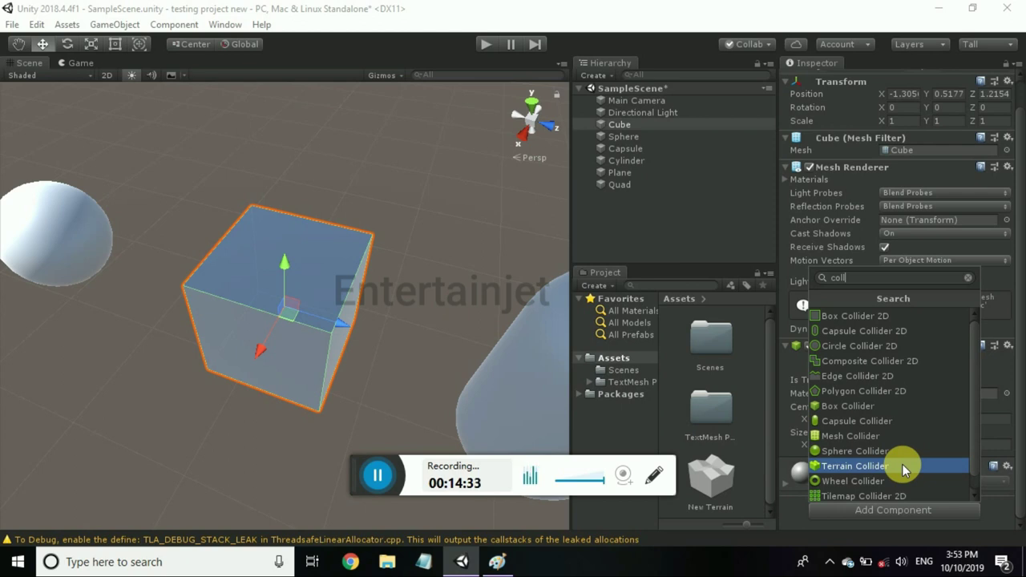
Dismiss the component list, reselect the Cube and zoom in on it.
{"action": "left_click", "coordinate": [673, 127]}
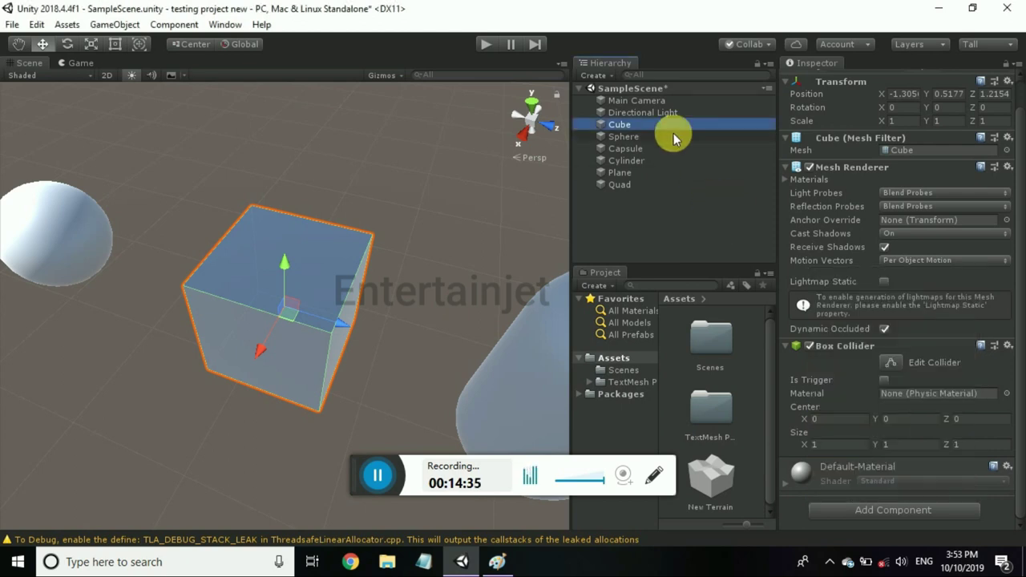
{"action": "left_click", "coordinate": [654, 114]}
{"action": "left_click", "coordinate": [659, 124]}
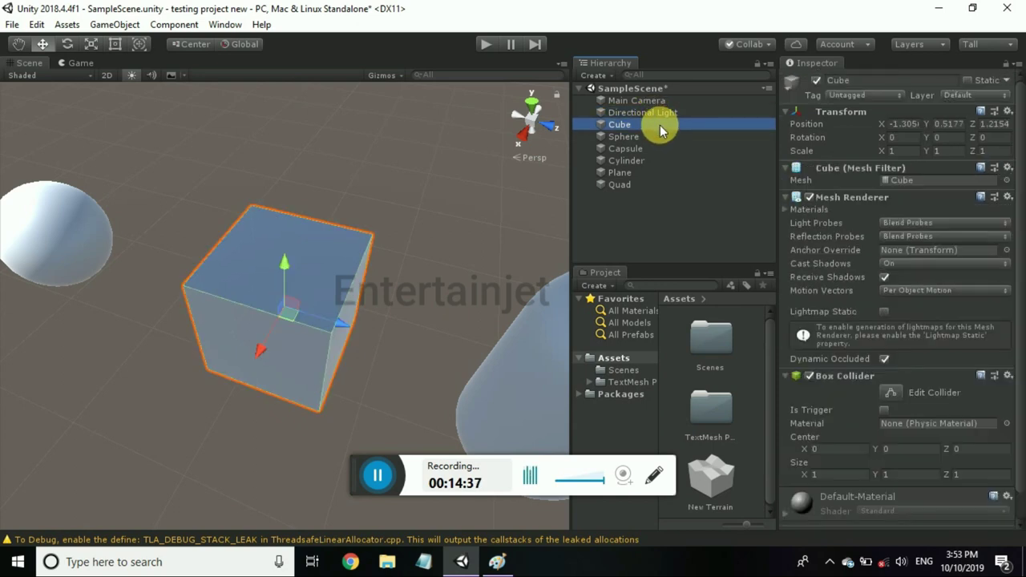
{"action": "scroll", "coordinate": [354, 314], "scroll_direction": "up", "scroll_amount": 1}
{"action": "scroll", "coordinate": [353, 315], "scroll_direction": "up", "scroll_amount": 1}
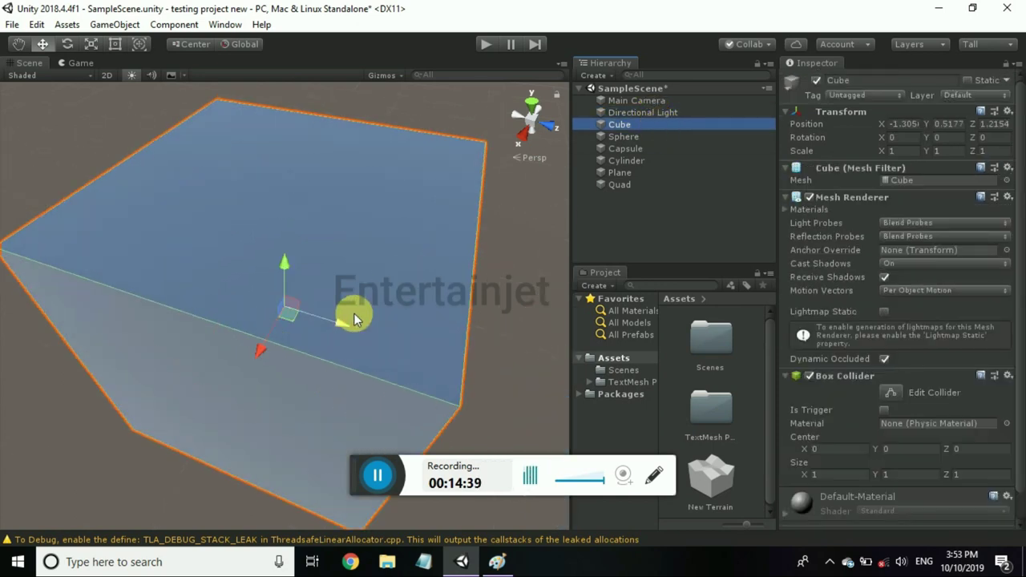
{"action": "scroll", "coordinate": [353, 312], "scroll_direction": "up", "scroll_amount": 1}
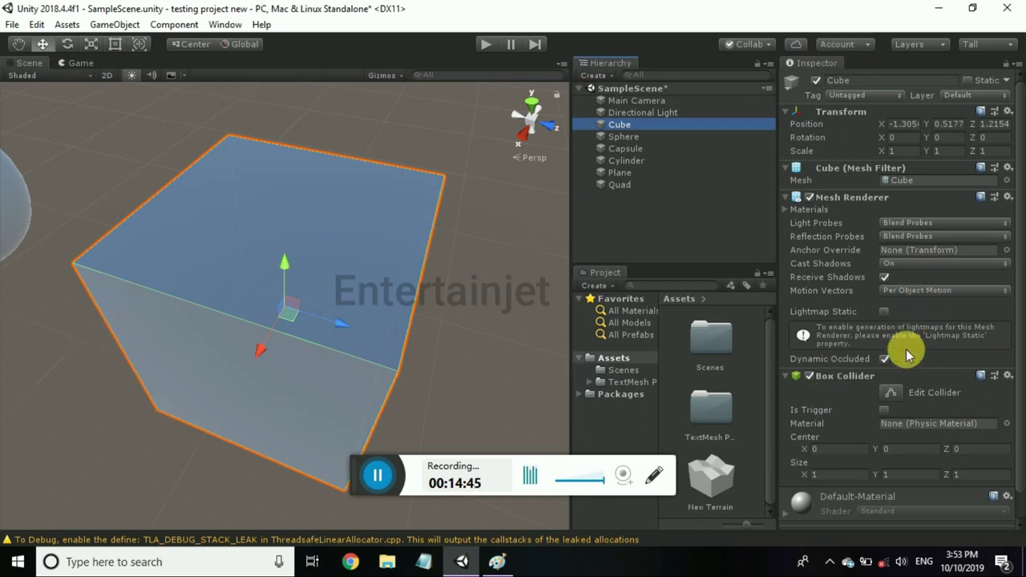
Enable Edit Collider and drag the top face so the Box Collider's Y size becomes 1.004962.
{"action": "left_click", "coordinate": [897, 393]}
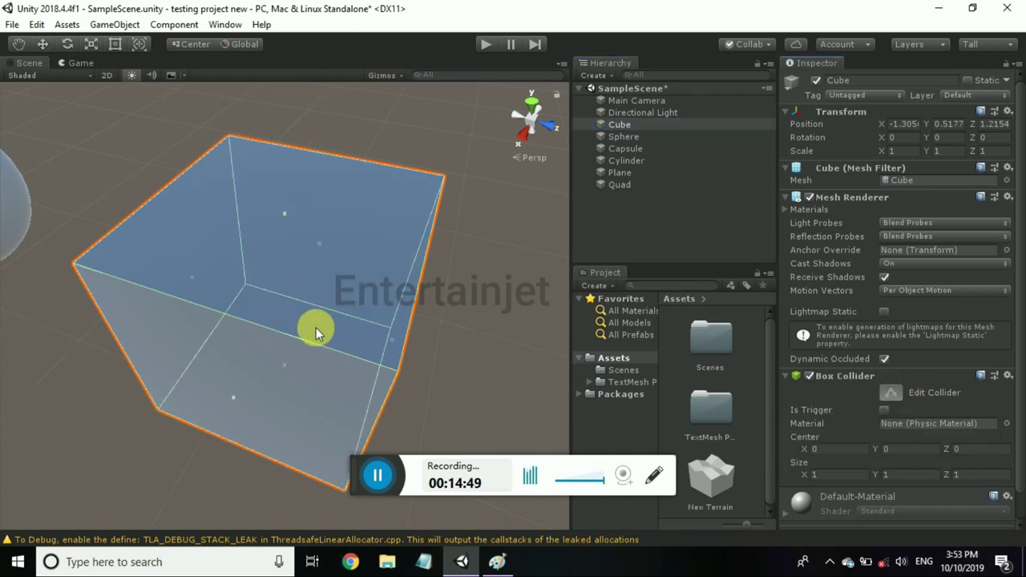
{"action": "left_click", "coordinate": [893, 399]}
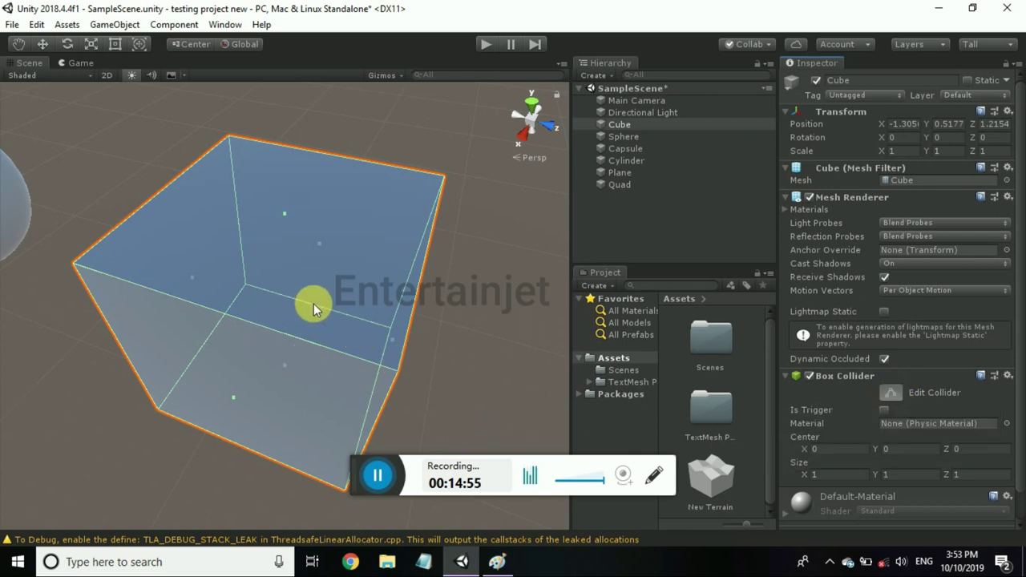
{"action": "mouse_move", "coordinate": [283, 211]}
{"action": "left_mouse_down"}
{"action": "mouse_move", "coordinate": [295, 169]}
{"action": "mouse_move", "coordinate": [314, 232]}
{"action": "mouse_move", "coordinate": [312, 215]}
{"action": "left_mouse_up"}
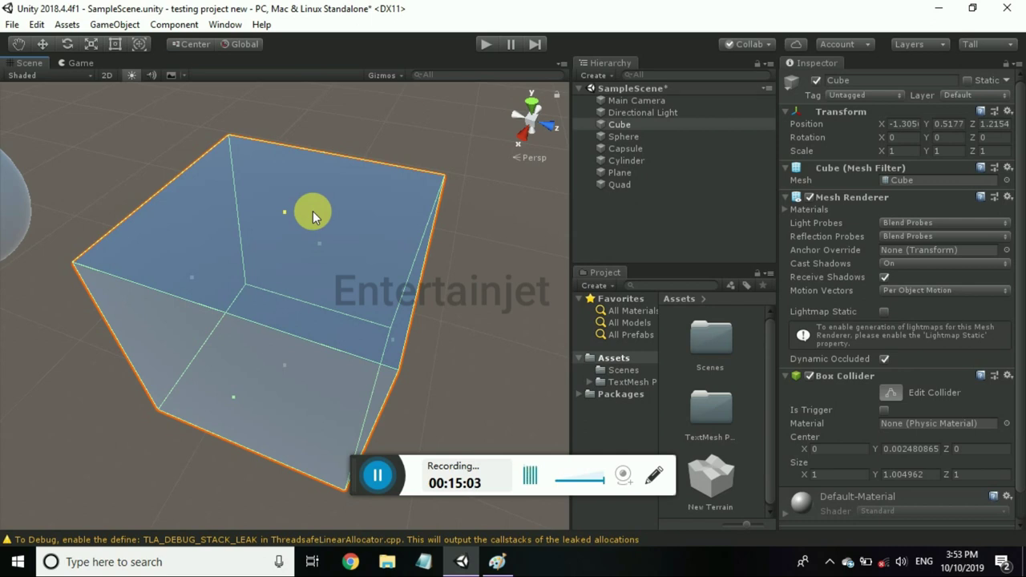
{"action": "scroll", "coordinate": [311, 218], "scroll_direction": "up", "scroll_amount": 5}
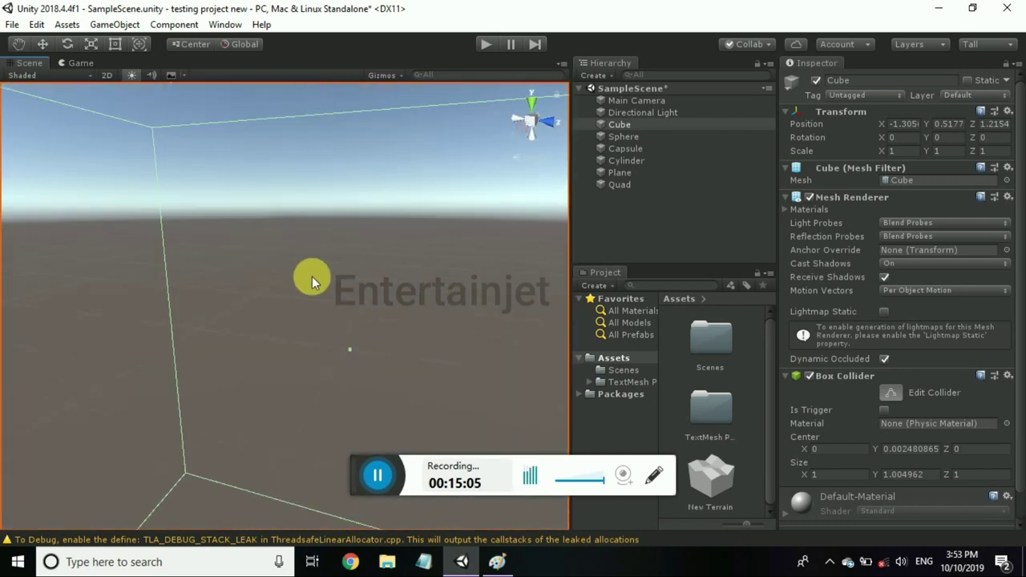
{"action": "scroll", "coordinate": [309, 275], "scroll_direction": "down", "scroll_amount": 5}
{"action": "scroll", "coordinate": [319, 265], "scroll_direction": "down", "scroll_amount": 3}
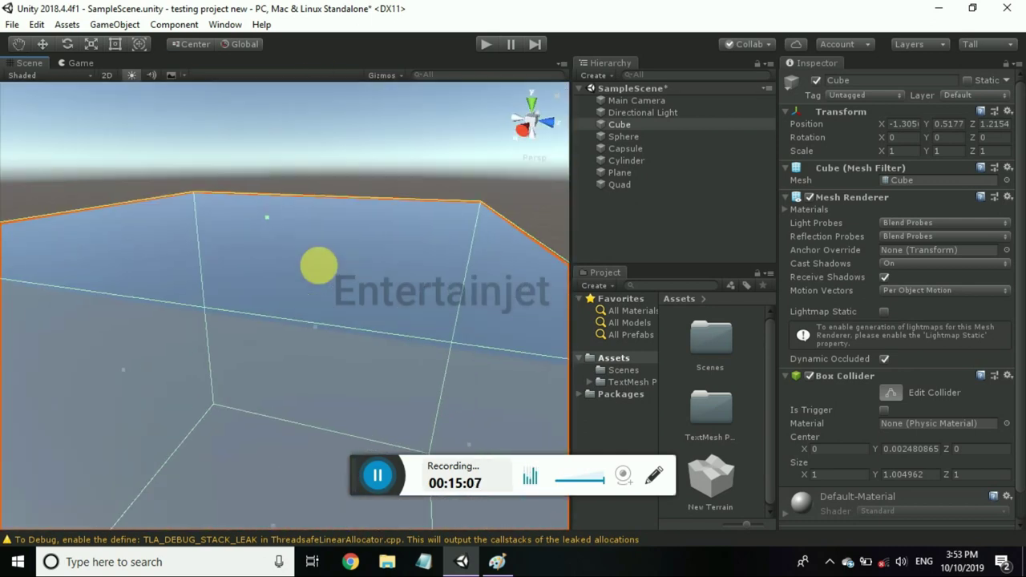
{"action": "scroll", "coordinate": [319, 264], "scroll_direction": "down", "scroll_amount": 1}
{"action": "scroll", "coordinate": [319, 264], "scroll_direction": "down", "scroll_amount": 1}
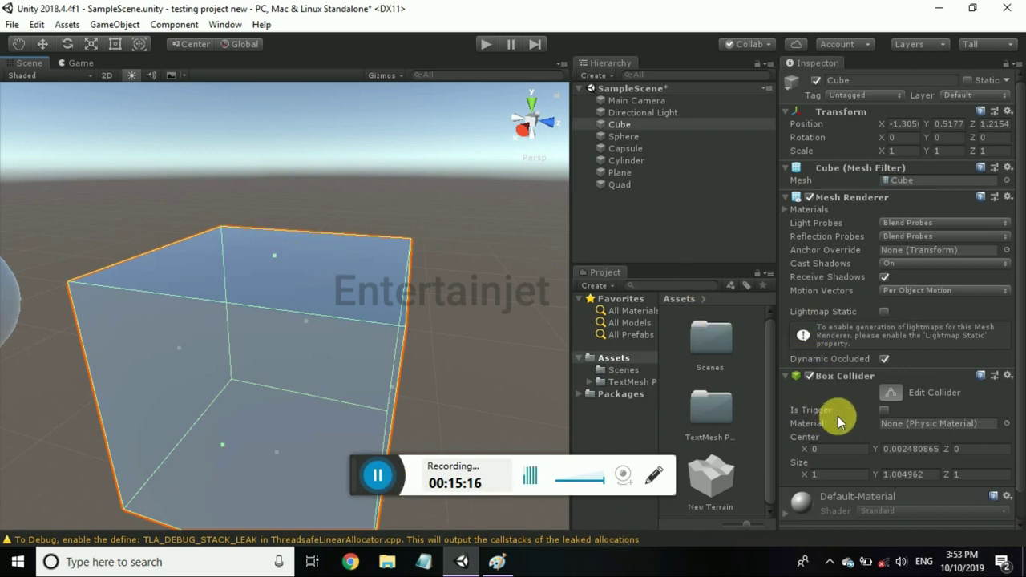
Tick and untick the Box Collider's Is Trigger, then bring the Paint sketch forward.
{"action": "left_click", "coordinate": [883, 410]}
{"action": "left_click", "coordinate": [883, 411]}
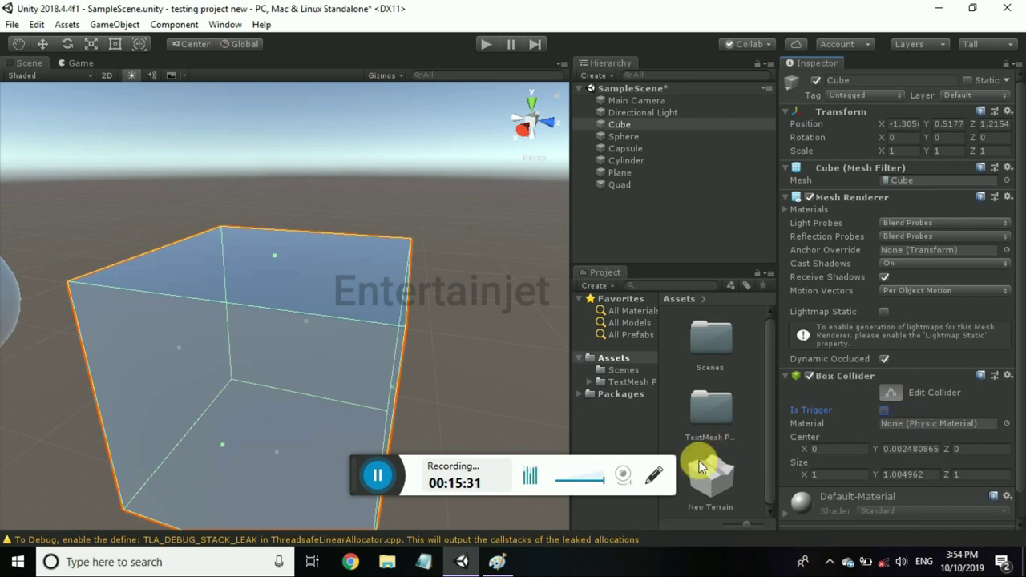
{"action": "left_click", "coordinate": [517, 563]}
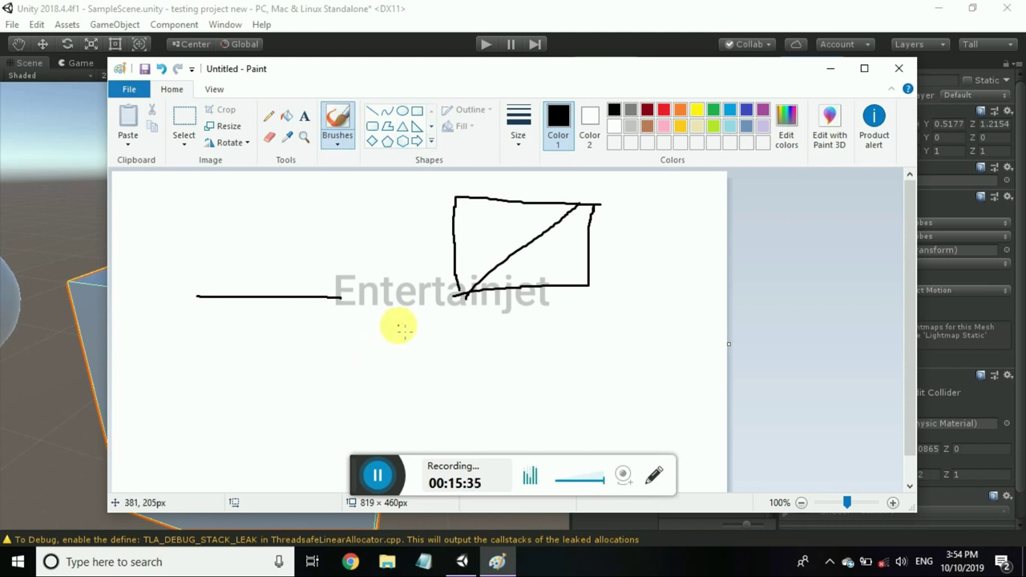
Sketch a slanted line, a long line meeting it, and angled and hook-shaped scribbles.
{"action": "left_click_drag", "start_coordinate": [462, 362], "coordinate": [488, 455]}
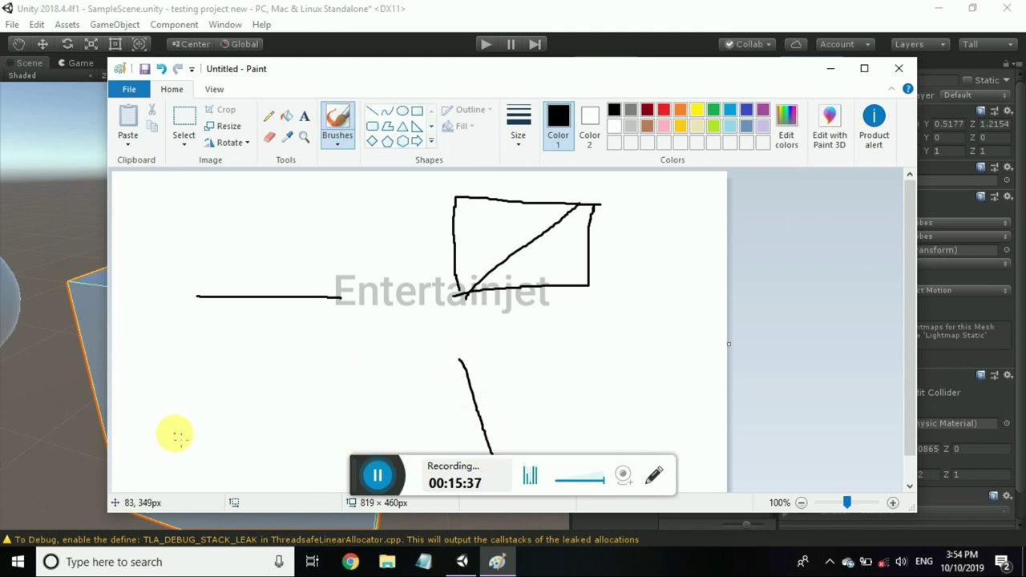
{"action": "left_click_drag", "start_coordinate": [175, 438], "coordinate": [481, 418]}
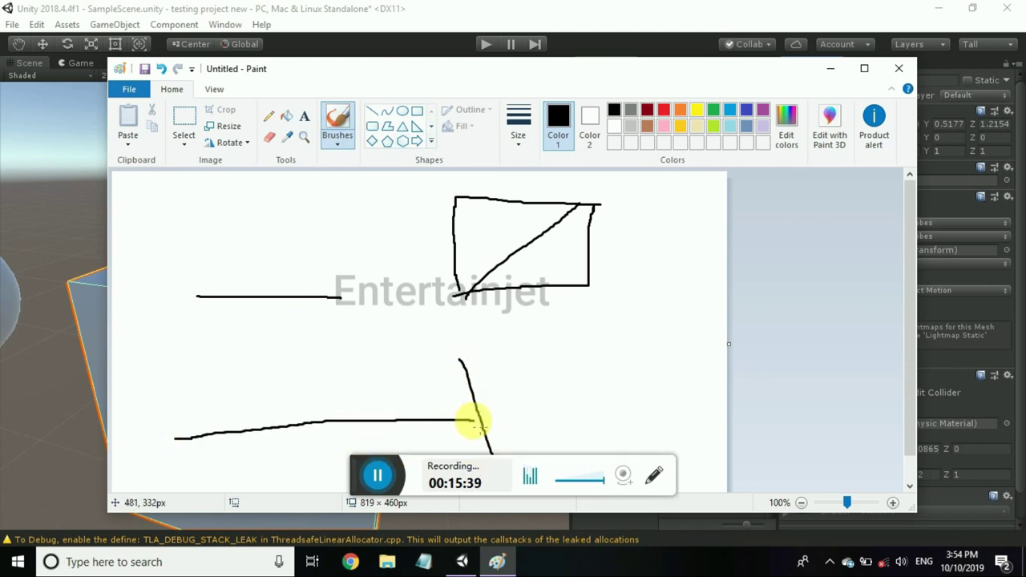
{"action": "left_click_drag", "start_coordinate": [538, 383], "coordinate": [592, 427]}
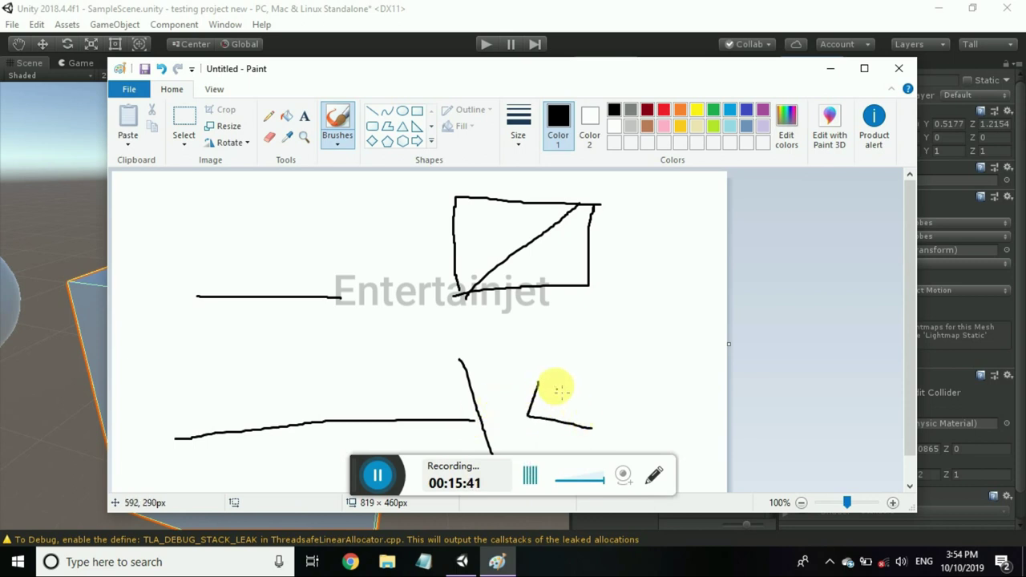
{"action": "left_click_drag", "start_coordinate": [555, 387], "coordinate": [597, 405]}
{"action": "mouse_move", "coordinate": [574, 363]}
{"action": "left_mouse_down"}
{"action": "mouse_move", "coordinate": [595, 403]}
{"action": "mouse_move", "coordinate": [630, 393]}
{"action": "left_mouse_up"}
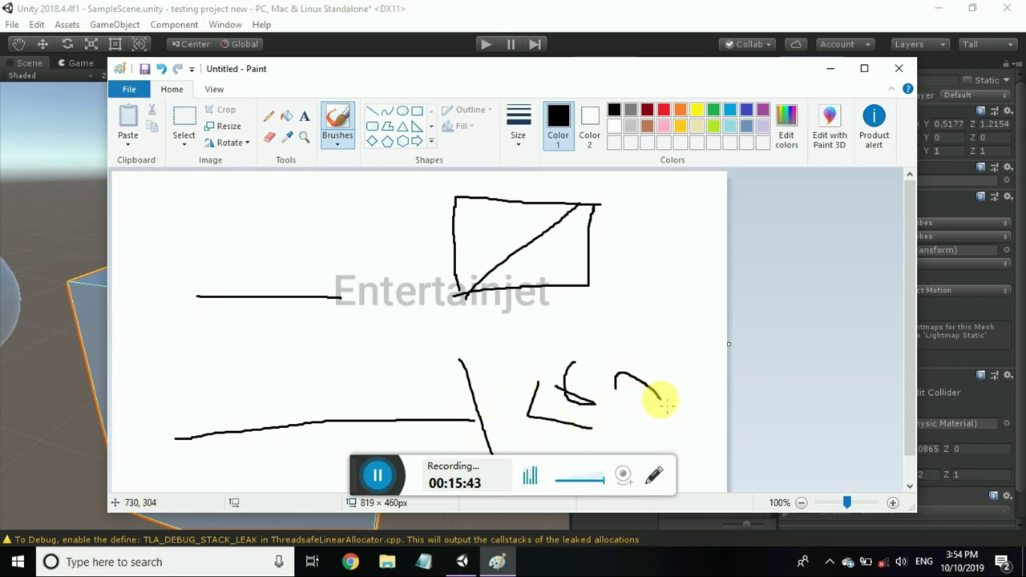
{"action": "left_click_drag", "start_coordinate": [652, 351], "coordinate": [687, 395]}
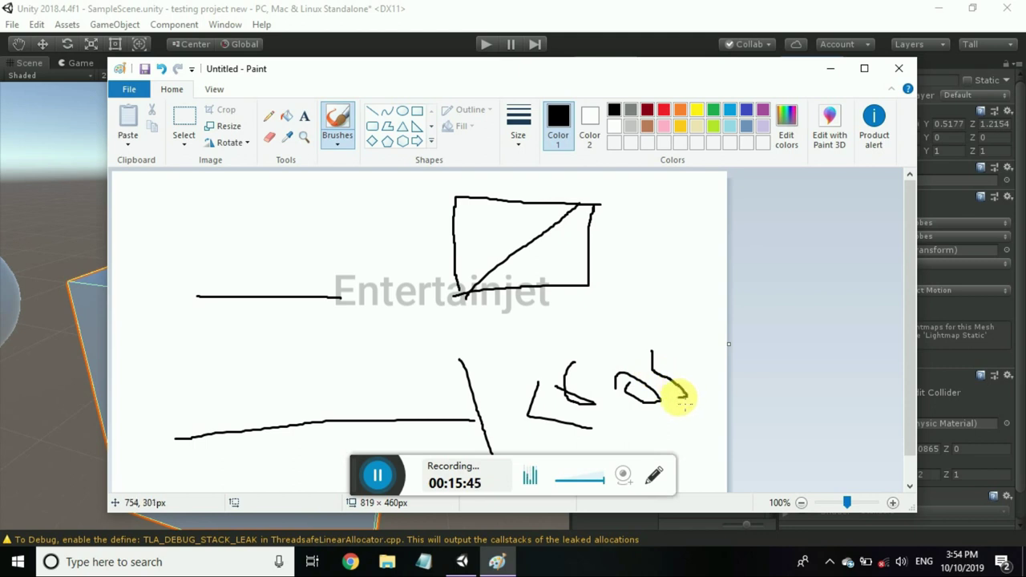
{"action": "left_click_drag", "start_coordinate": [678, 337], "coordinate": [694, 389]}
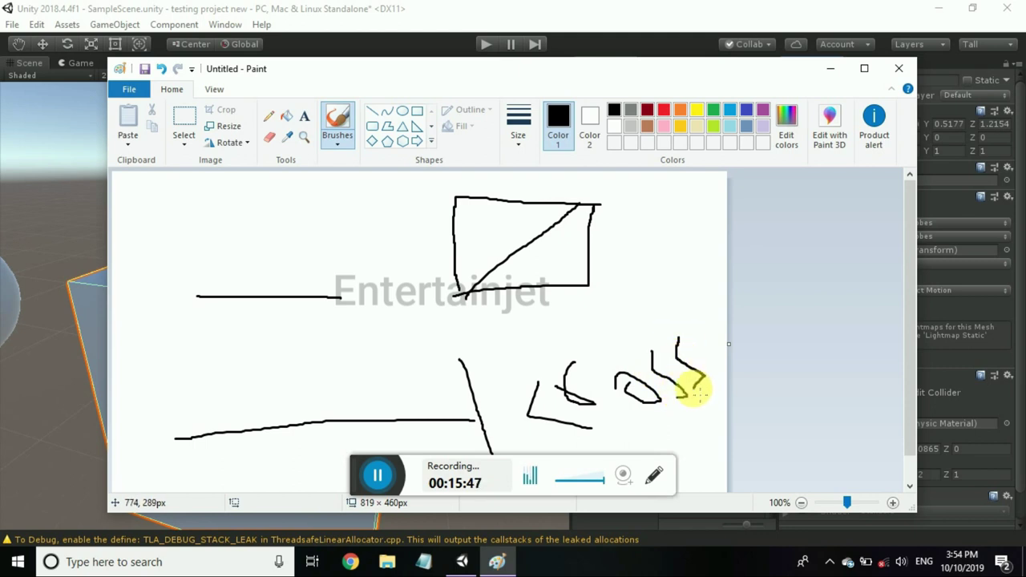
Toggle the cube's Is Trigger in Unity, then add a dot, vertical, diagonal and horizontal lines.
{"action": "left_click", "coordinate": [830, 69]}
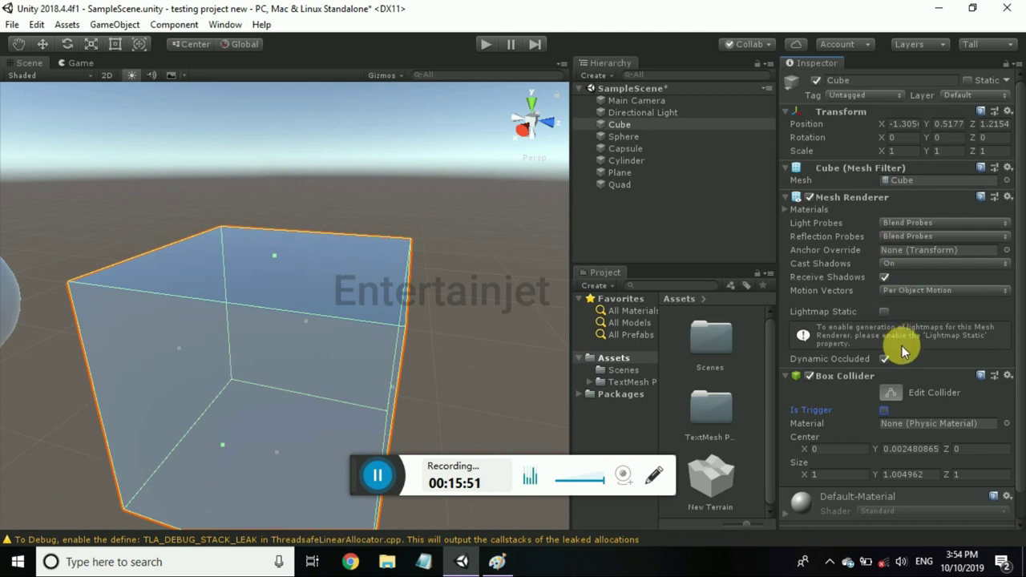
{"action": "left_click", "coordinate": [884, 412]}
{"action": "left_click", "coordinate": [499, 562]}
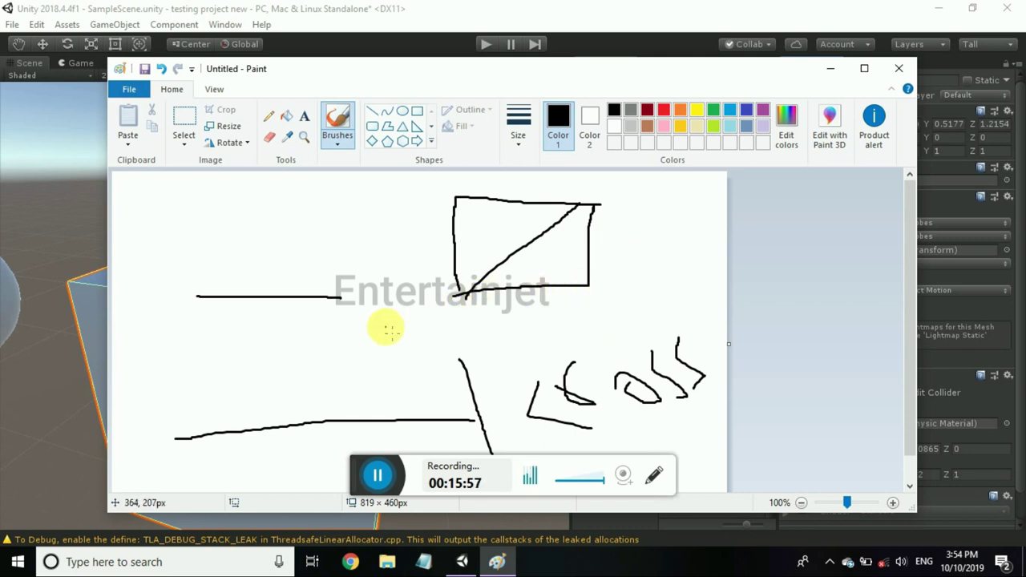
{"action": "left_click", "coordinate": [488, 360]}
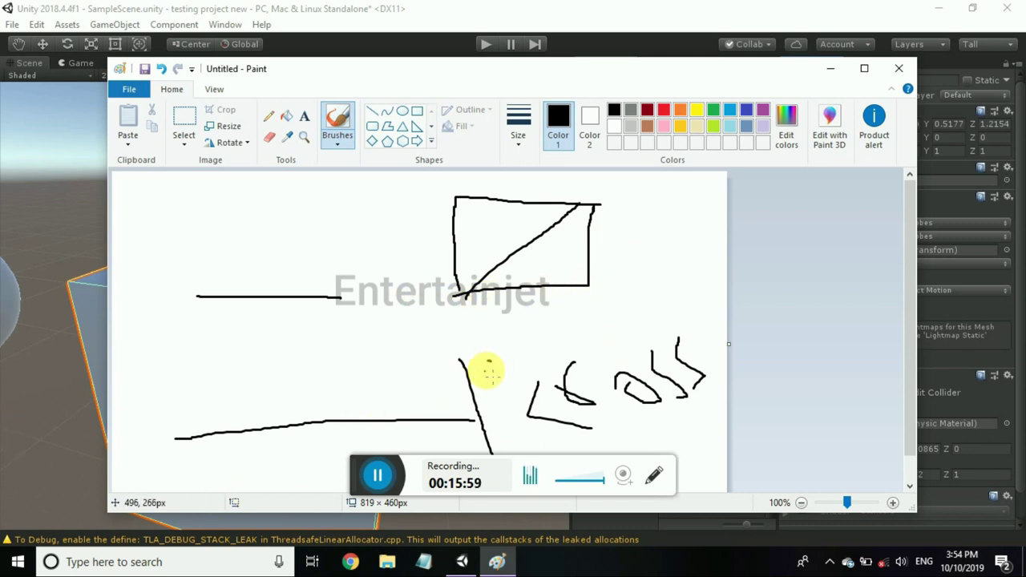
{"action": "left_click_drag", "start_coordinate": [634, 349], "coordinate": [633, 485]}
{"action": "left_click_drag", "start_coordinate": [555, 383], "coordinate": [660, 443]}
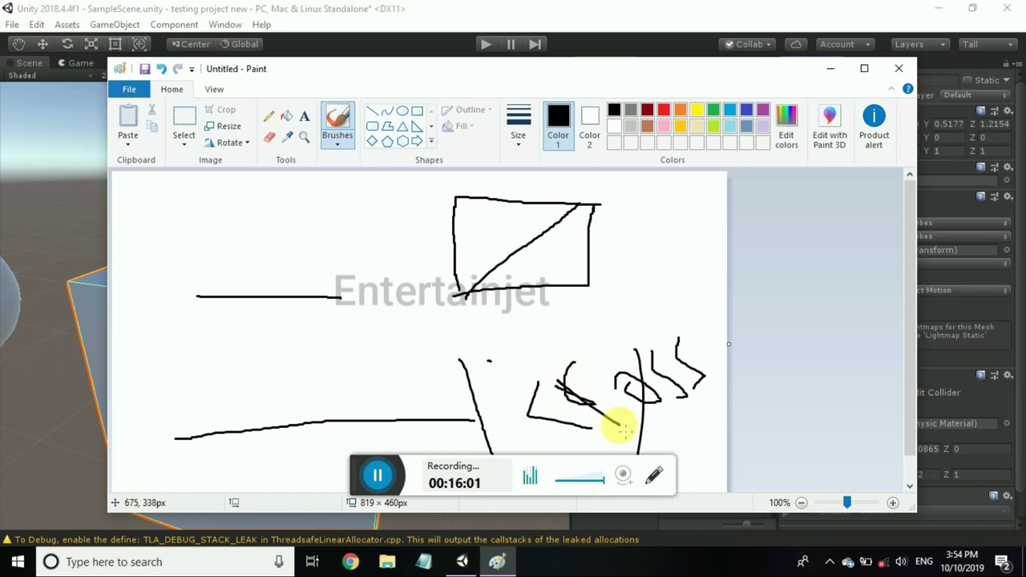
{"action": "left_click_drag", "start_coordinate": [268, 384], "coordinate": [510, 381]}
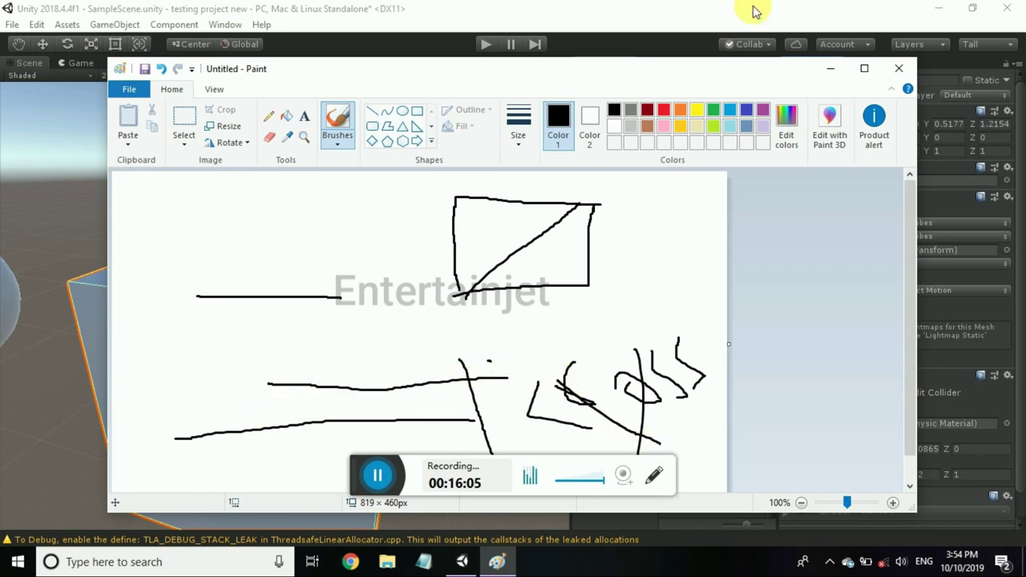
Minimise Paint, toggle the Box Collider's Is Trigger, and focus its Material field.
{"action": "left_click_drag", "start_coordinate": [839, 72], "coordinate": [842, 74]}
{"action": "left_click", "coordinate": [842, 74]}
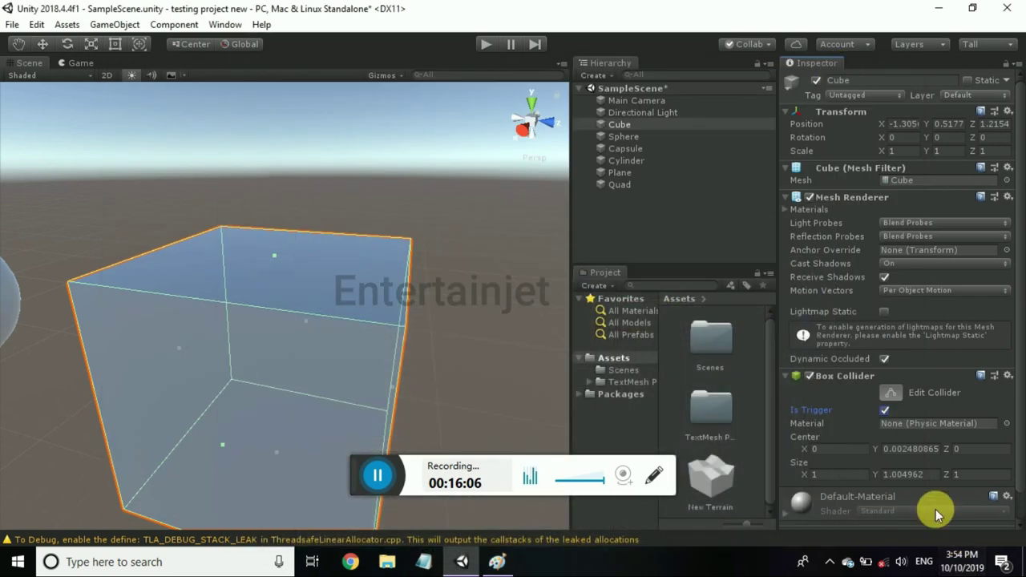
{"action": "left_click", "coordinate": [886, 412]}
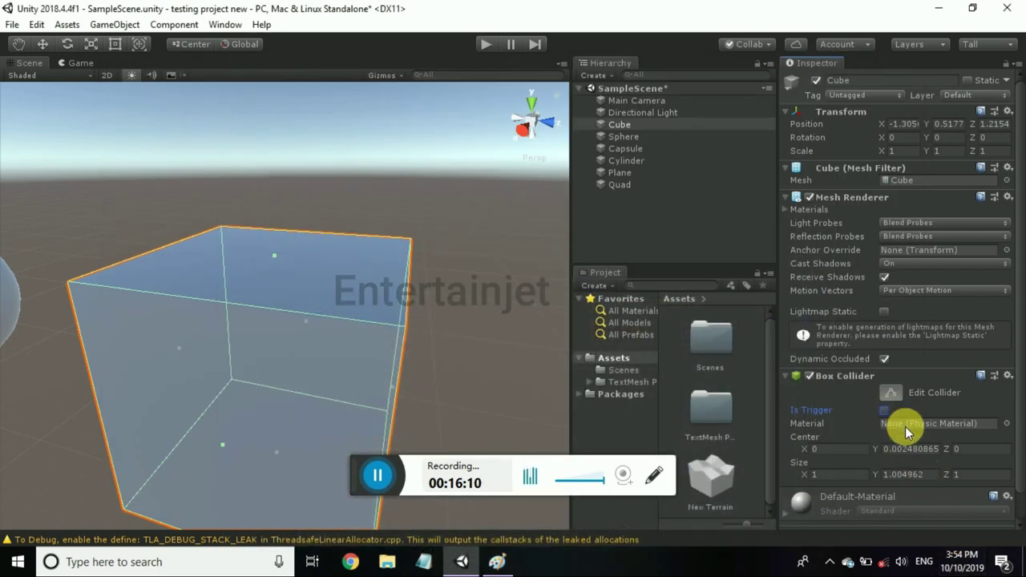
{"action": "left_click", "coordinate": [901, 425]}
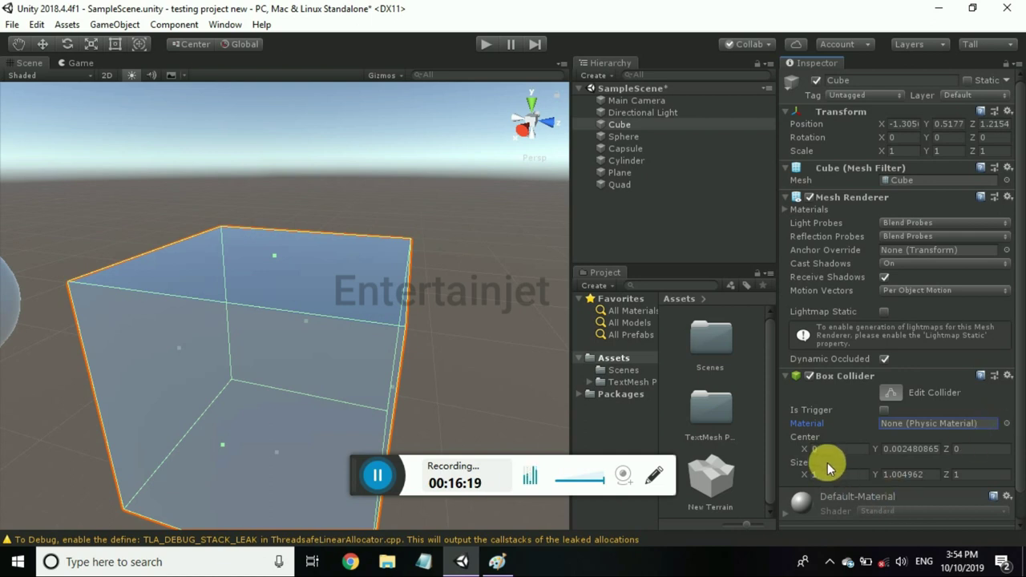
{"action": "mouse_move", "coordinate": [827, 462]}
Drag the Sphere's collider larger, undo back to radius 0.5, tick Is Trigger, then select Capsule.
{"action": "left_click", "coordinate": [658, 138]}
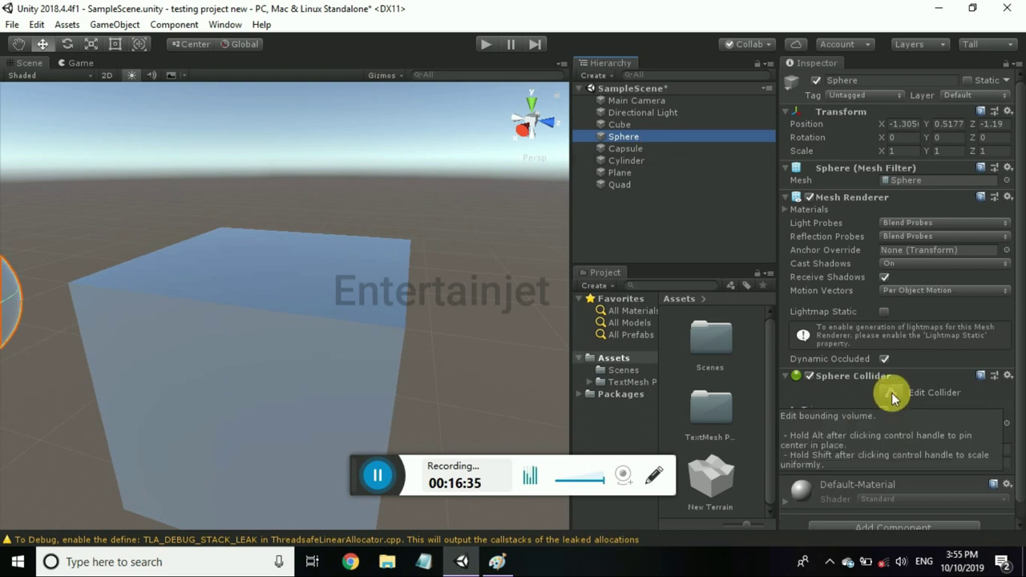
{"action": "double_click", "coordinate": [625, 133]}
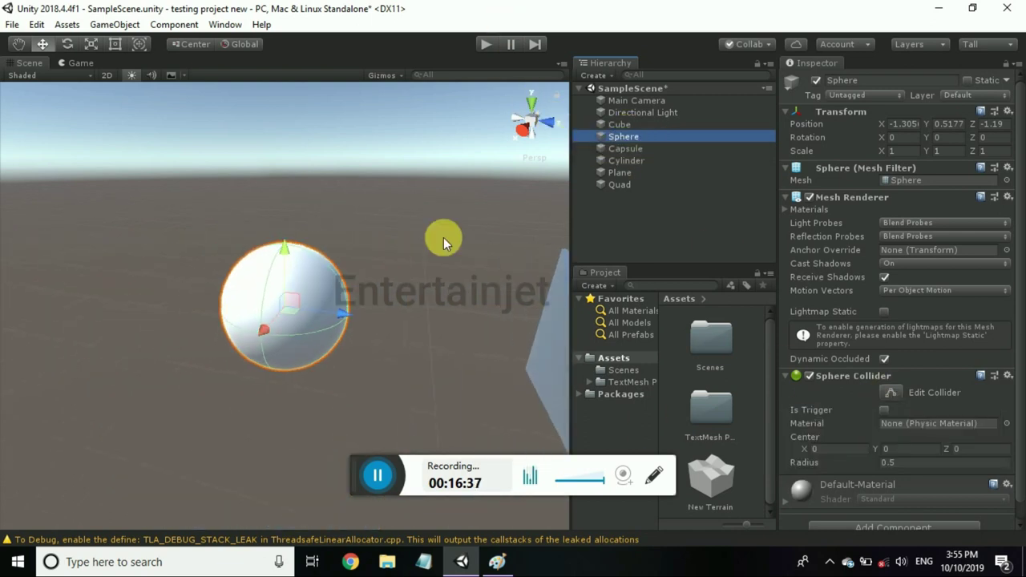
{"action": "scroll", "coordinate": [273, 269], "scroll_direction": "down", "scroll_amount": 2}
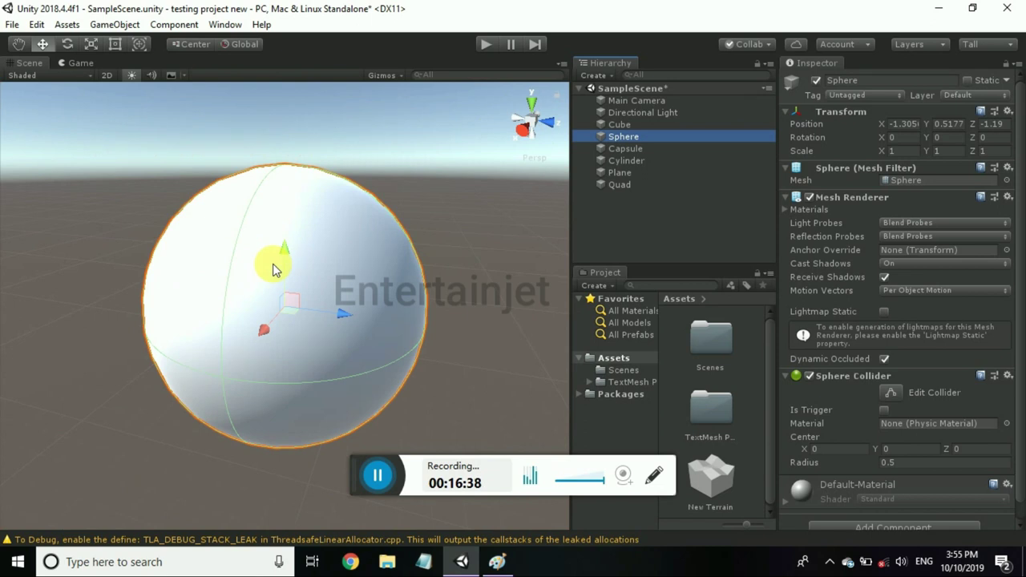
{"action": "left_click", "coordinate": [892, 393]}
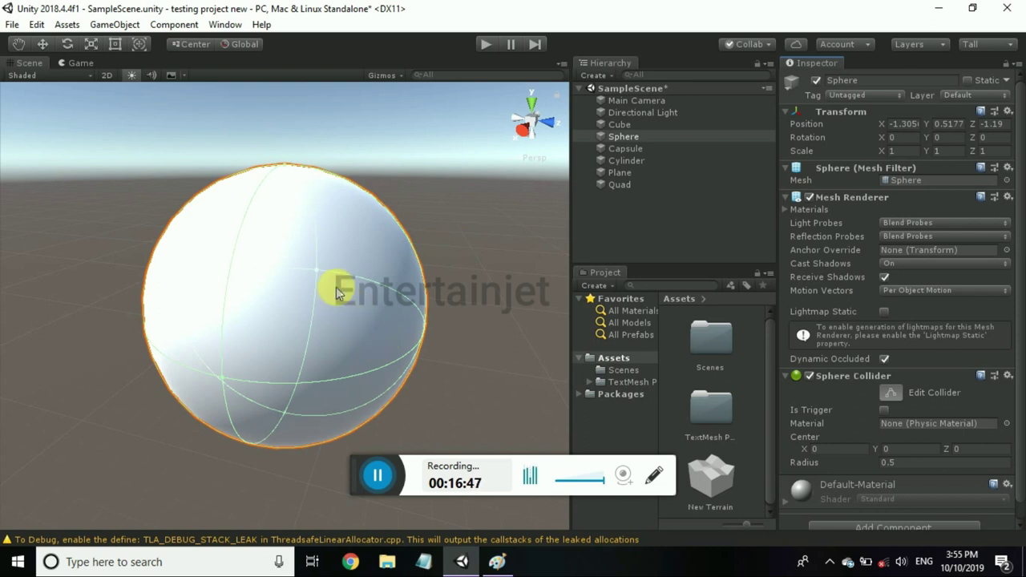
{"action": "left_click_drag", "start_coordinate": [316, 269], "coordinate": [338, 271]}
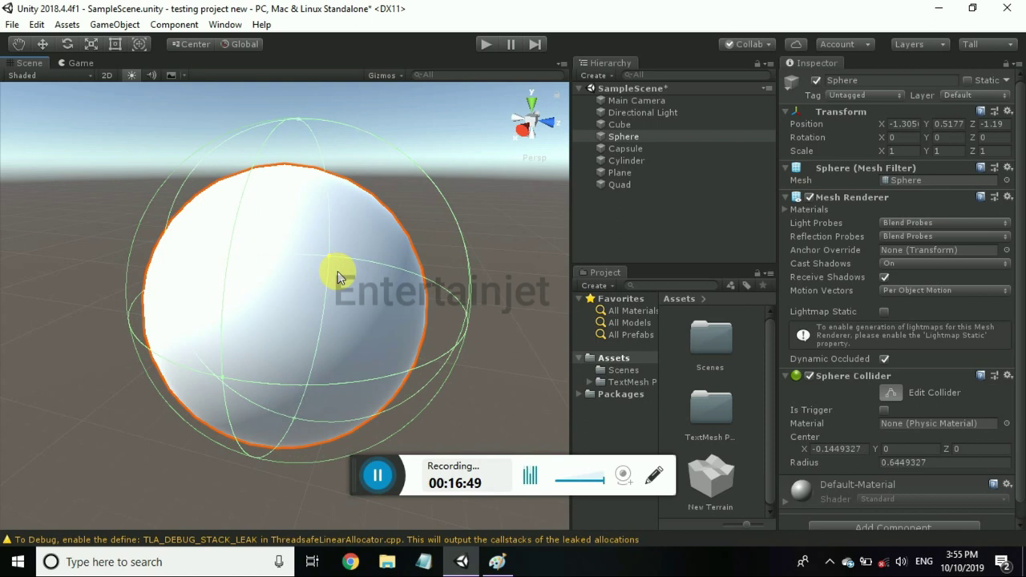
{"action": "key", "text": "ctrl+z"}
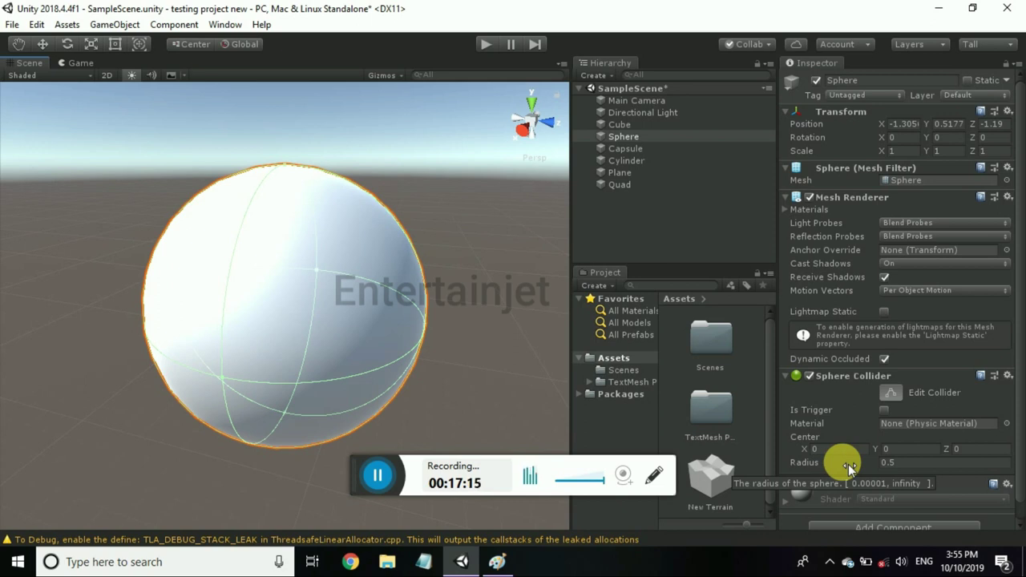
{"action": "left_click", "coordinate": [882, 411]}
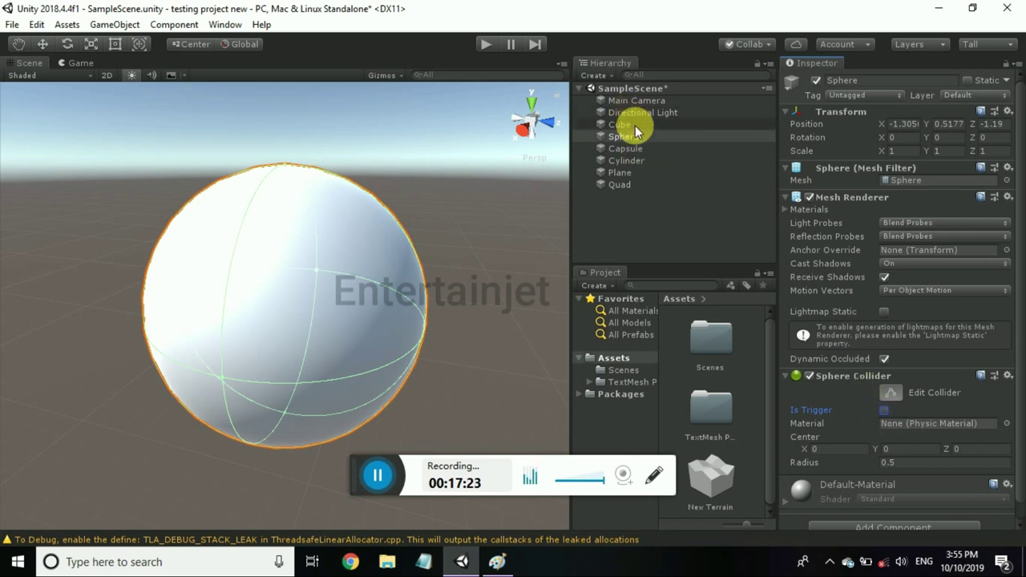
{"action": "left_click", "coordinate": [642, 150]}
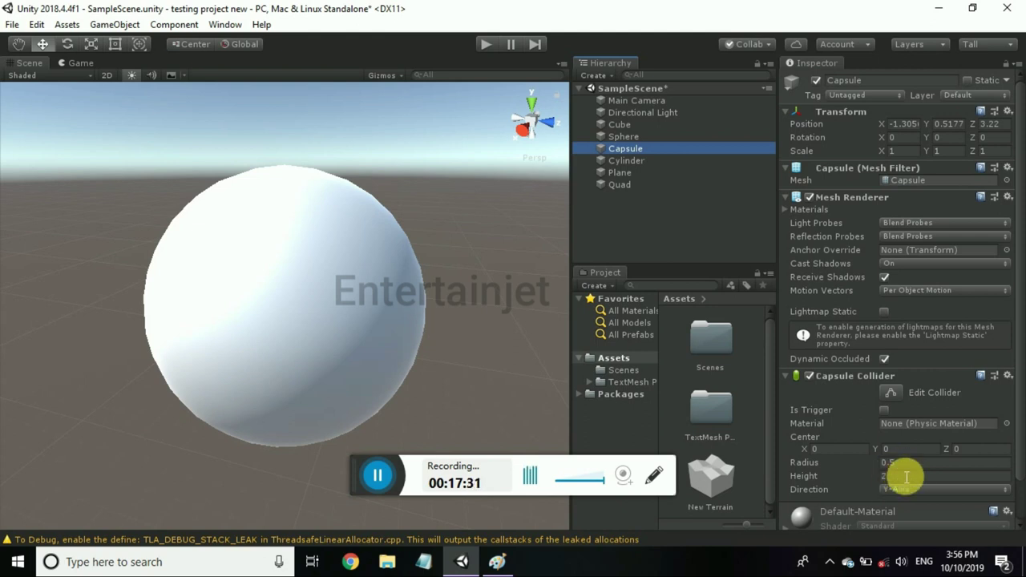
Frame the Capsule and set its collider height to 2 after mistyping 3.
{"action": "double_click", "coordinate": [675, 149]}
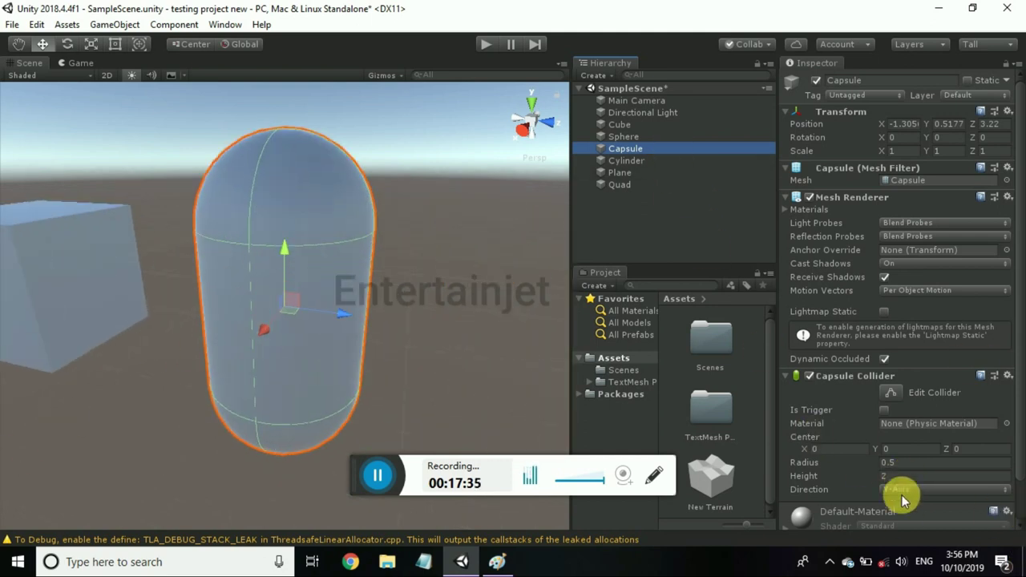
{"action": "left_click", "coordinate": [927, 479]}
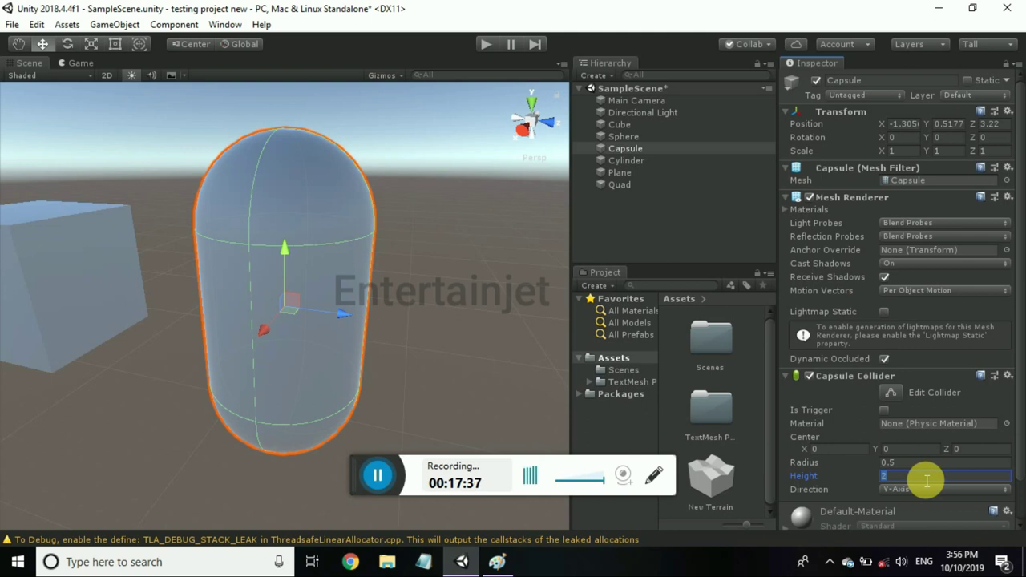
{"action": "type", "text": "3"}
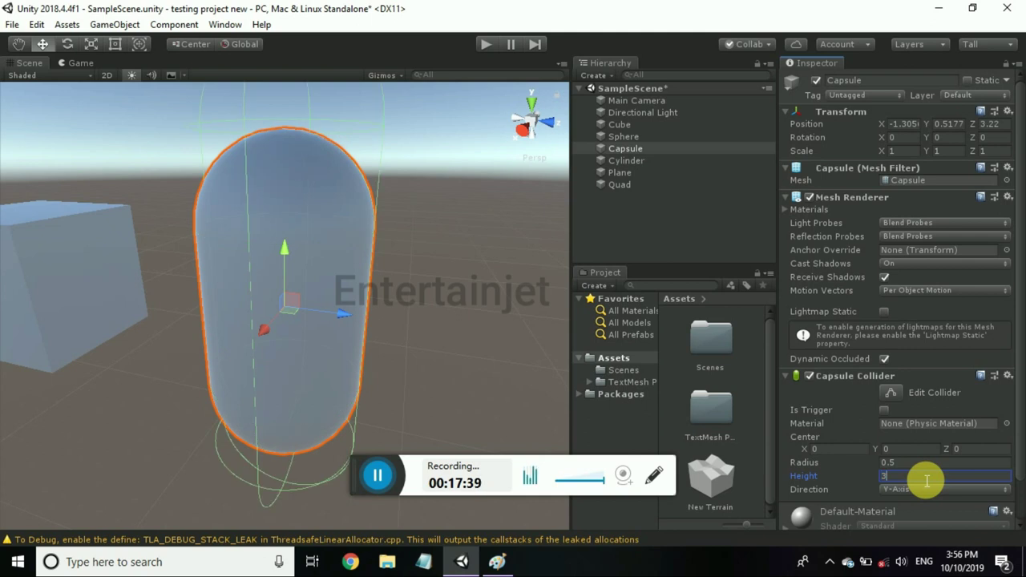
{"action": "key", "text": "BackSpace"}
{"action": "type", "text": "2"}
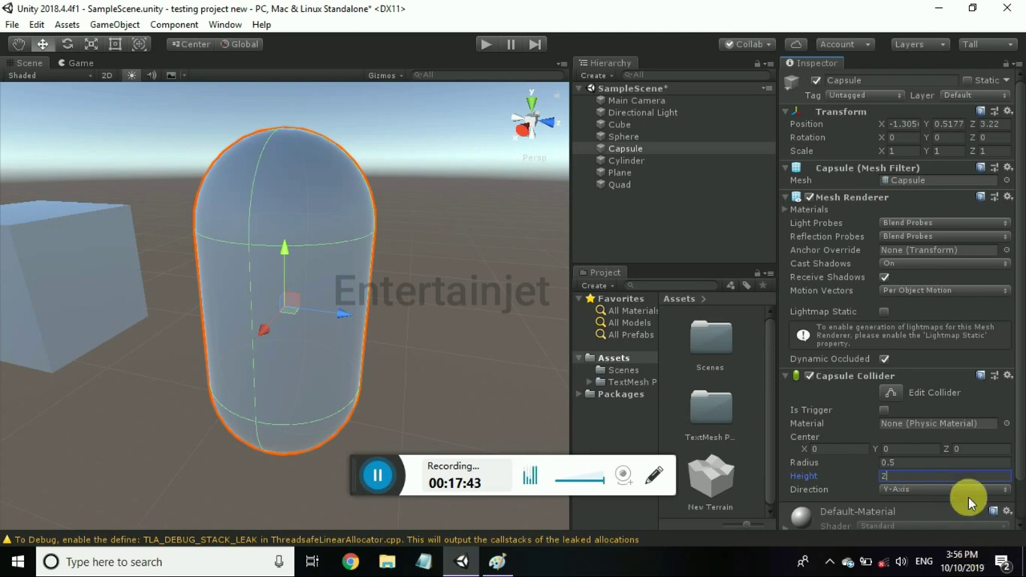
Cycle the capsule collider direction through Z and X back to Y-Axis, then frame the Cylinder.
{"action": "left_click", "coordinate": [966, 489]}
{"action": "left_click", "coordinate": [962, 485]}
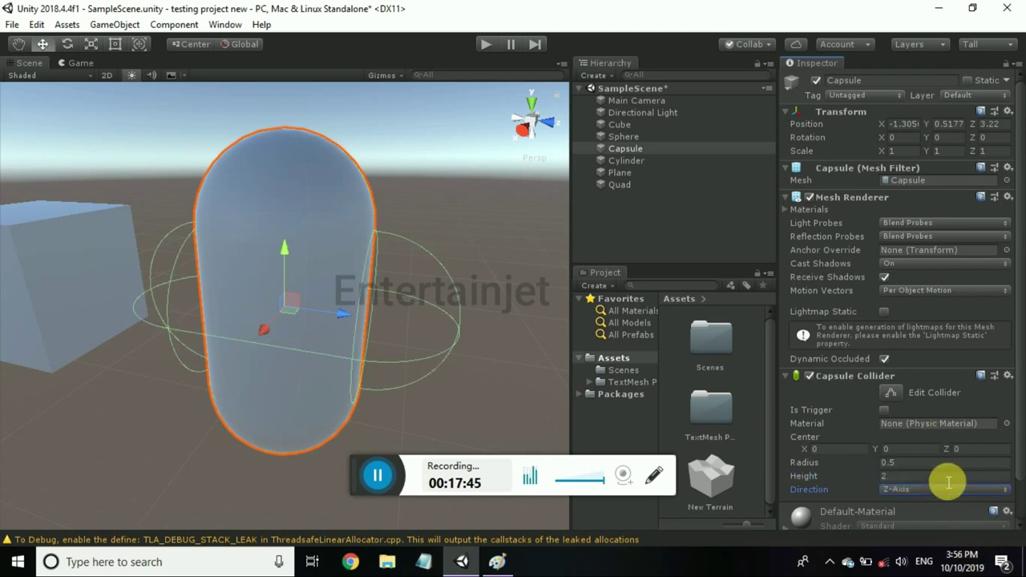
{"action": "left_click", "coordinate": [951, 494]}
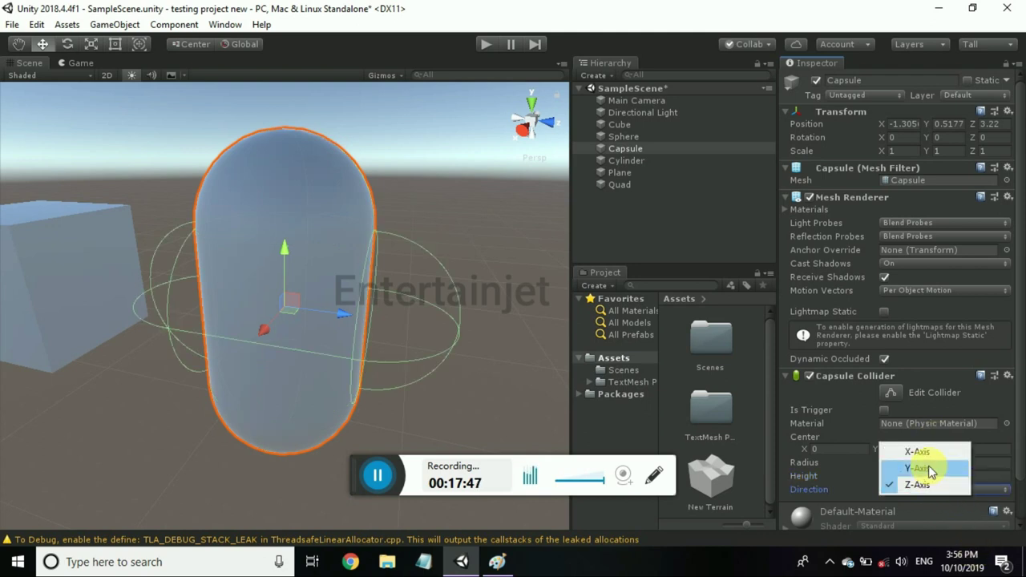
{"action": "left_click", "coordinate": [930, 470]}
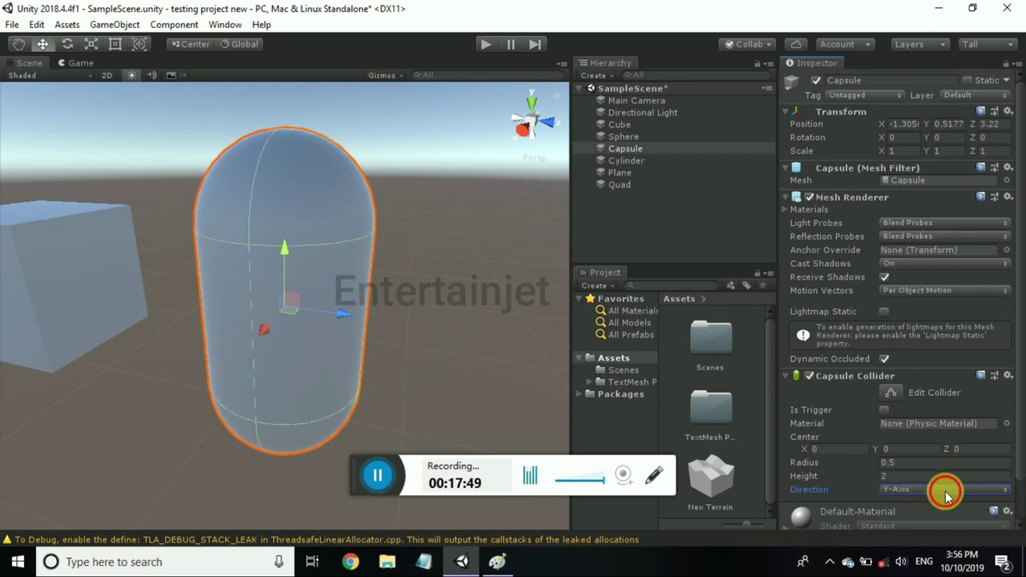
{"action": "left_click", "coordinate": [942, 487]}
{"action": "left_click", "coordinate": [932, 453]}
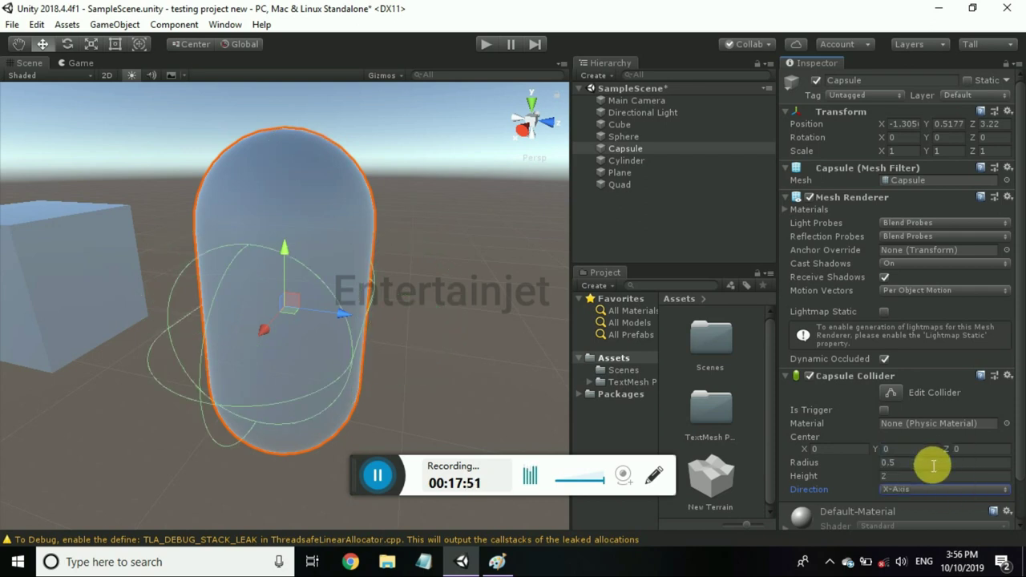
{"action": "left_click", "coordinate": [947, 497]}
{"action": "left_click", "coordinate": [946, 486]}
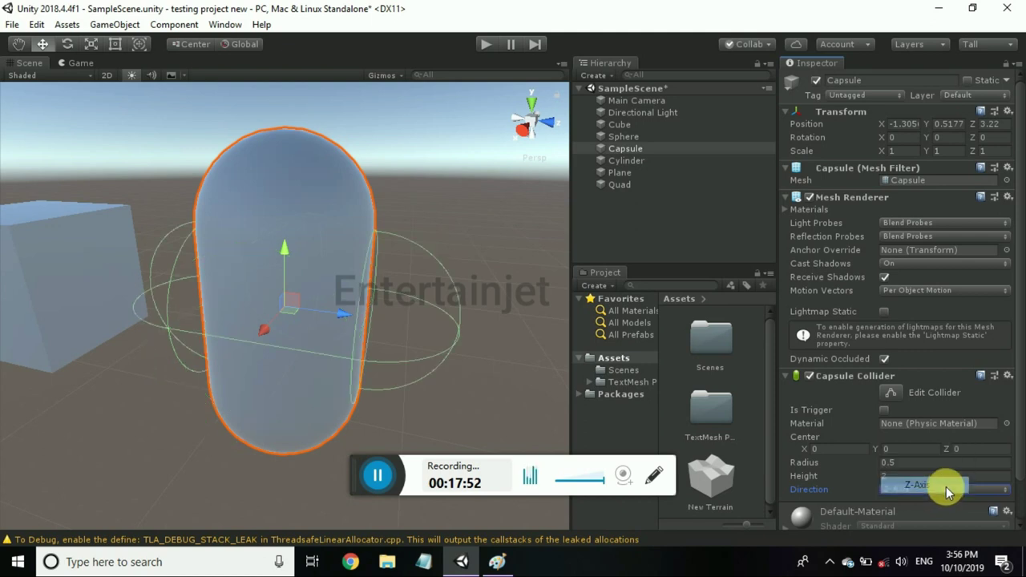
{"action": "left_click", "coordinate": [944, 486]}
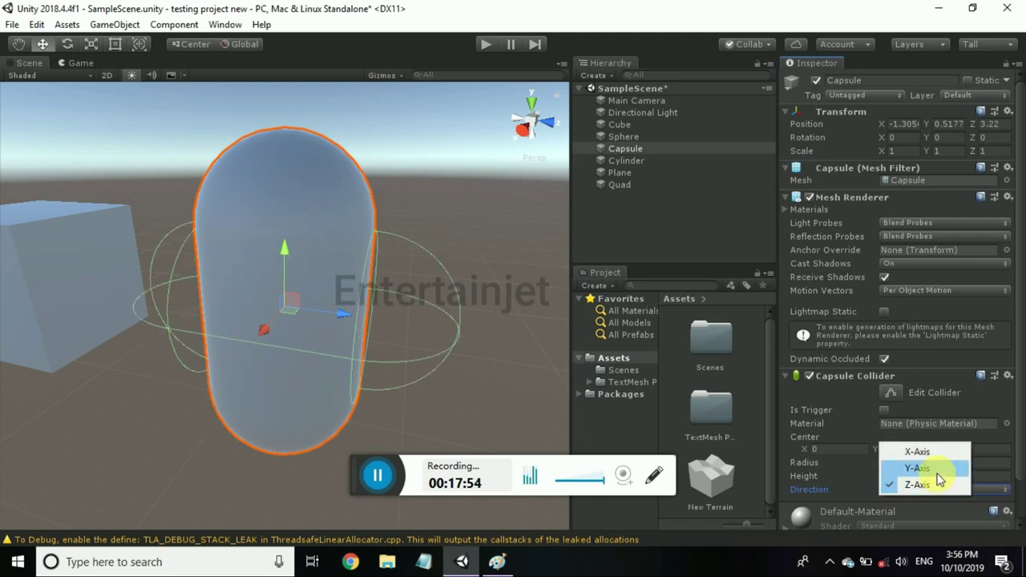
{"action": "left_click", "coordinate": [937, 470]}
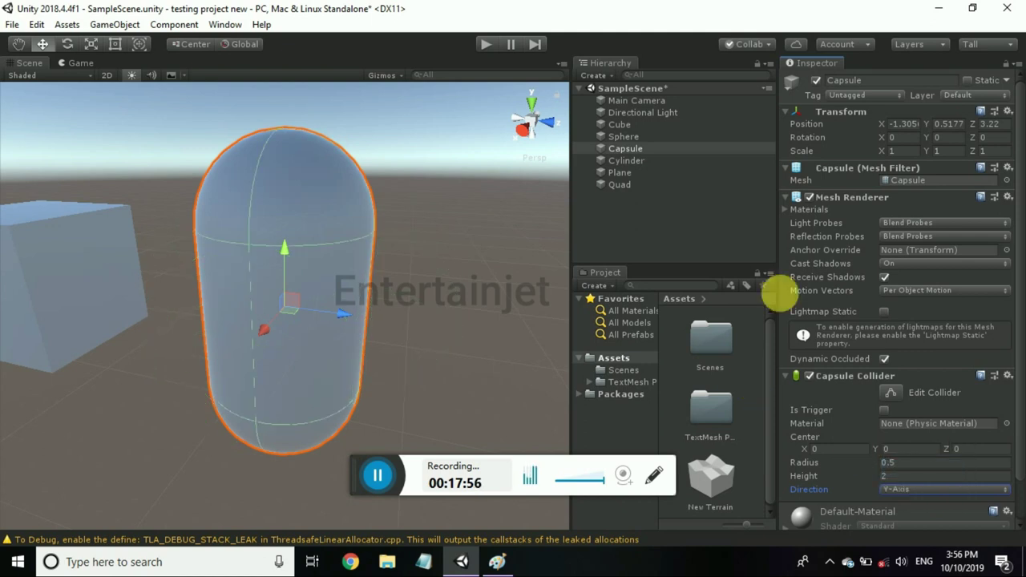
{"action": "double_click", "coordinate": [628, 161]}
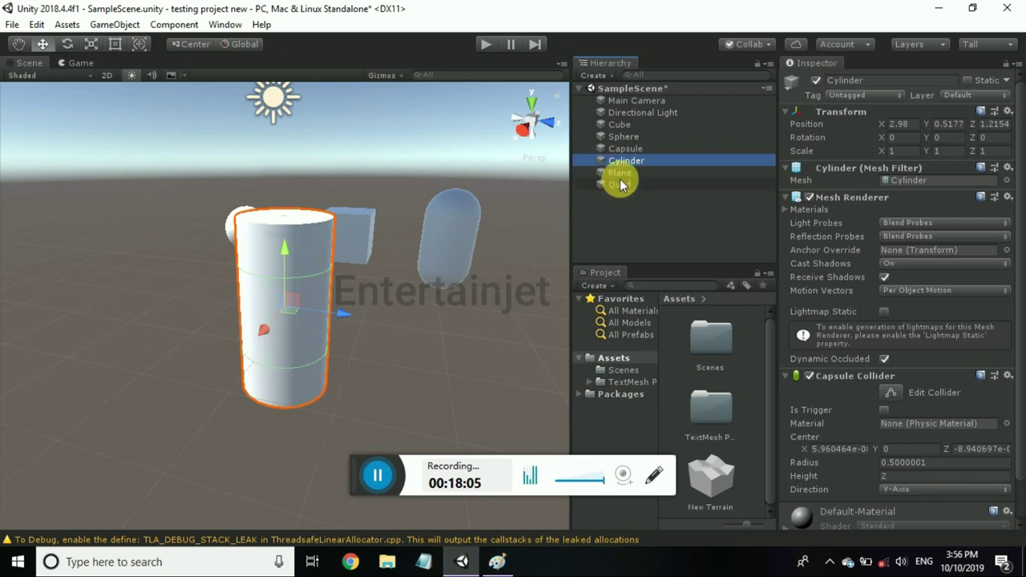
Select the Plane, frame it and zoom in until it fills the Scene view.
{"action": "left_click", "coordinate": [623, 174]}
{"action": "double_click", "coordinate": [622, 173]}
{"action": "scroll", "coordinate": [385, 244], "scroll_direction": "up", "scroll_amount": 5}
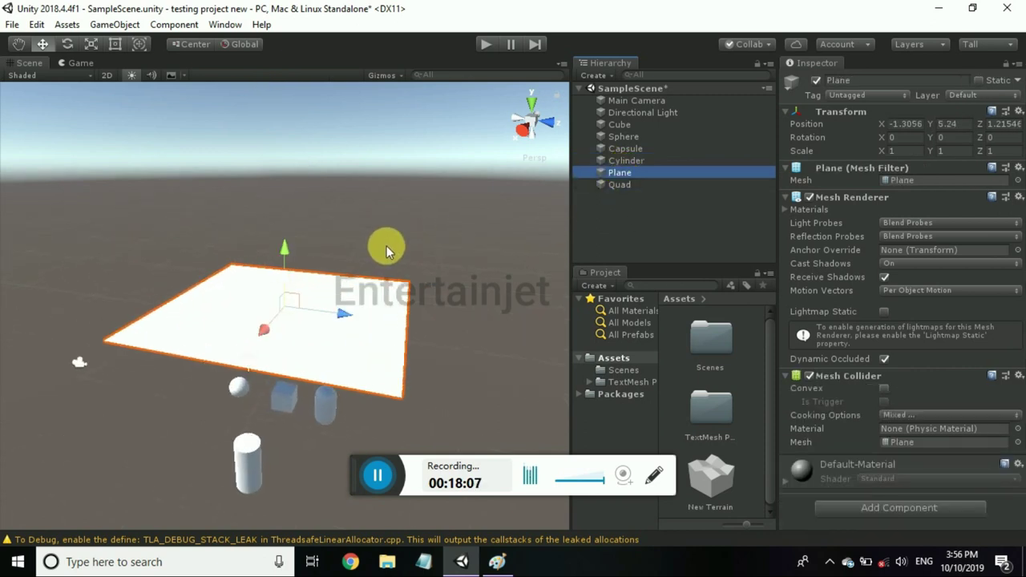
{"action": "scroll", "coordinate": [387, 244], "scroll_direction": "up", "scroll_amount": 2}
{"action": "scroll", "coordinate": [366, 188], "scroll_direction": "up", "scroll_amount": 2}
{"action": "scroll", "coordinate": [366, 197], "scroll_direction": "up", "scroll_amount": 2}
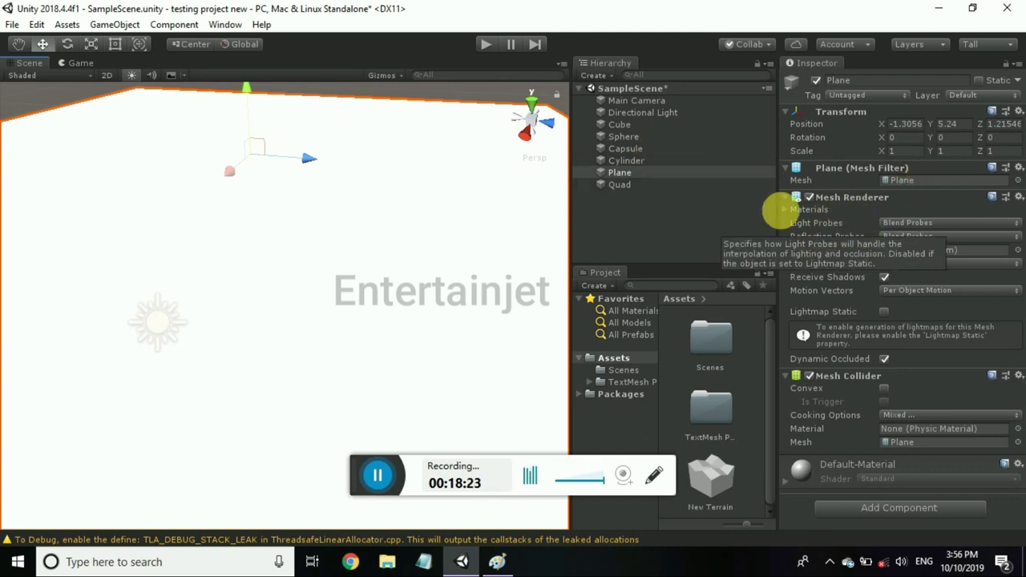
Expand the Plane's Materials to show Default-Material, leave Light Probes on Blend Probes, and zoom out.
{"action": "left_click", "coordinate": [786, 211]}
{"action": "left_click", "coordinate": [785, 211]}
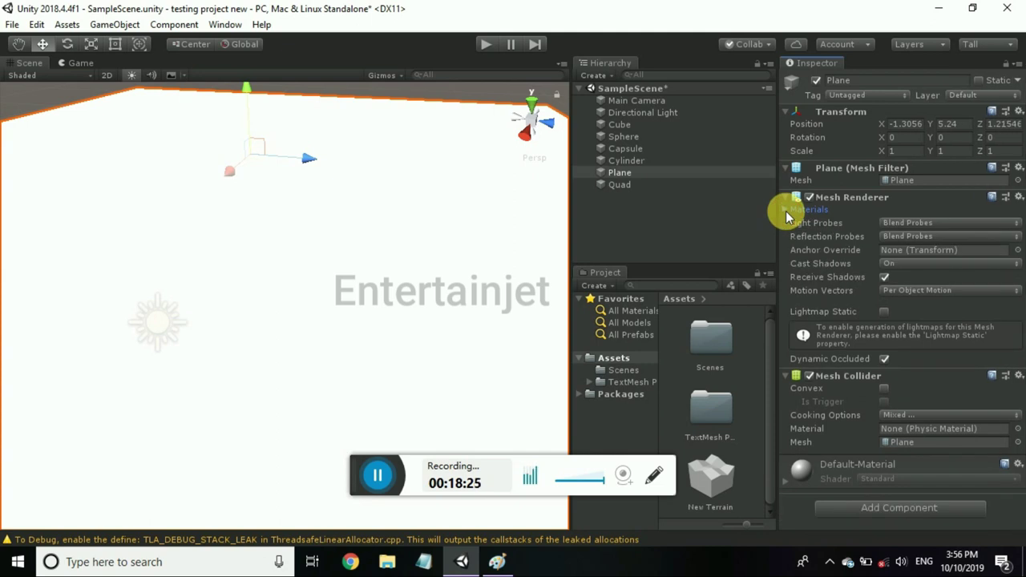
{"action": "left_click", "coordinate": [786, 211]}
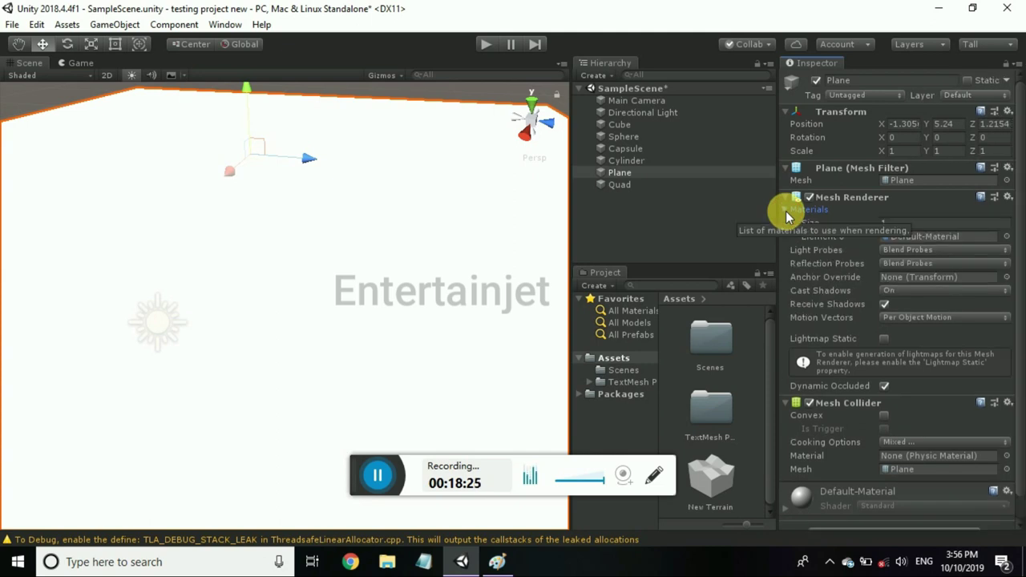
{"action": "left_click", "coordinate": [897, 250]}
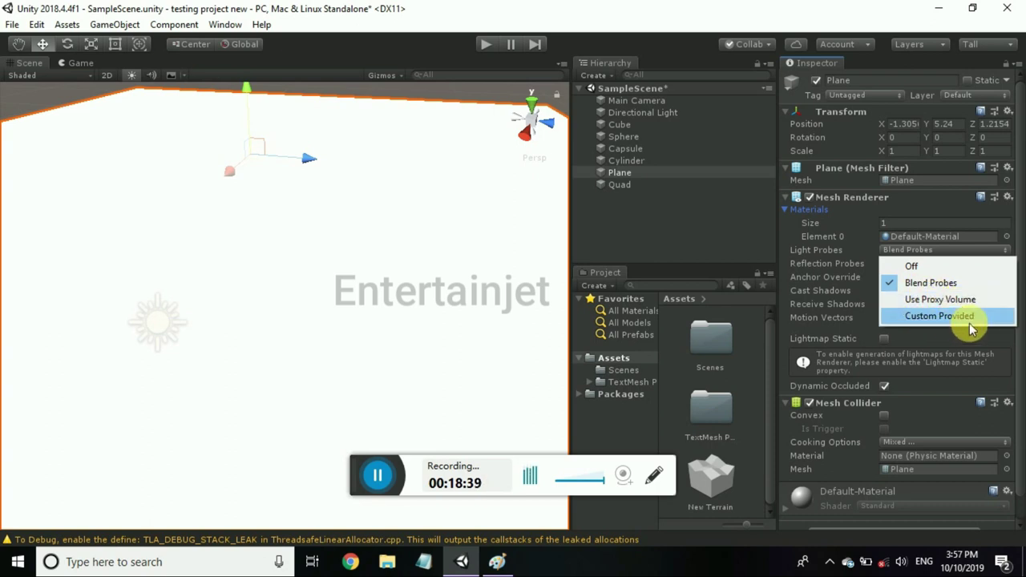
{"action": "left_click", "coordinate": [835, 263]}
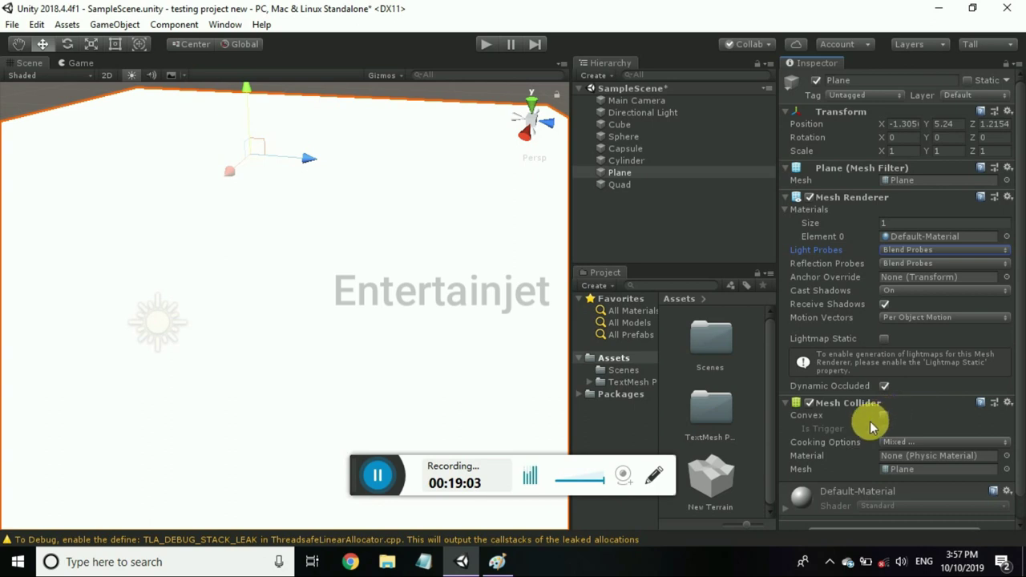
{"action": "scroll", "coordinate": [184, 310], "scroll_direction": "down", "scroll_amount": 1}
{"action": "scroll", "coordinate": [222, 268], "scroll_direction": "down", "scroll_amount": 2}
{"action": "scroll", "coordinate": [222, 267], "scroll_direction": "down", "scroll_amount": 2}
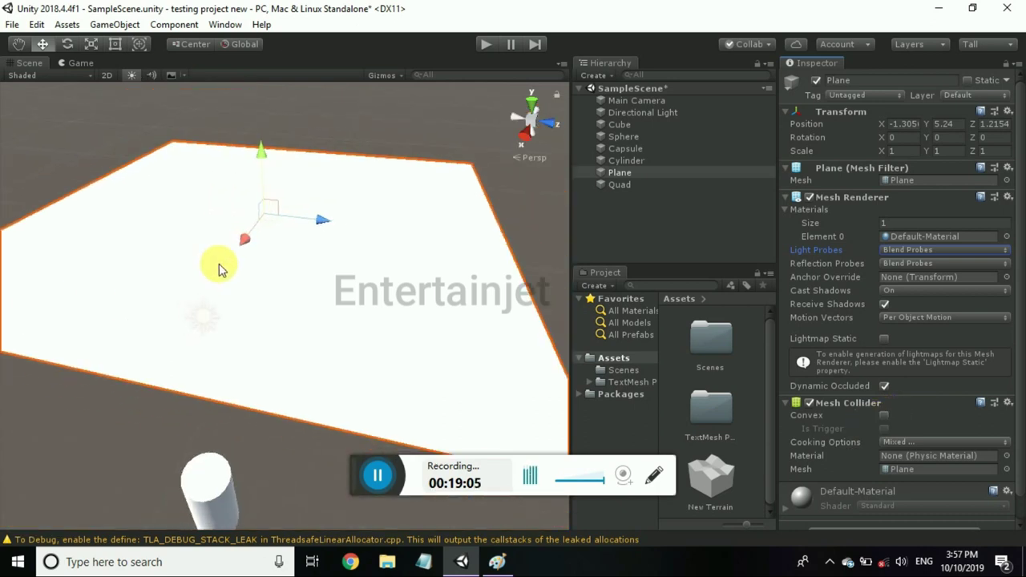
{"action": "scroll", "coordinate": [228, 273], "scroll_direction": "down", "scroll_amount": 1}
Draw a looping curved scribble across the left line of the Paint sketch, then return to Unity.
{"action": "left_click", "coordinate": [497, 561]}
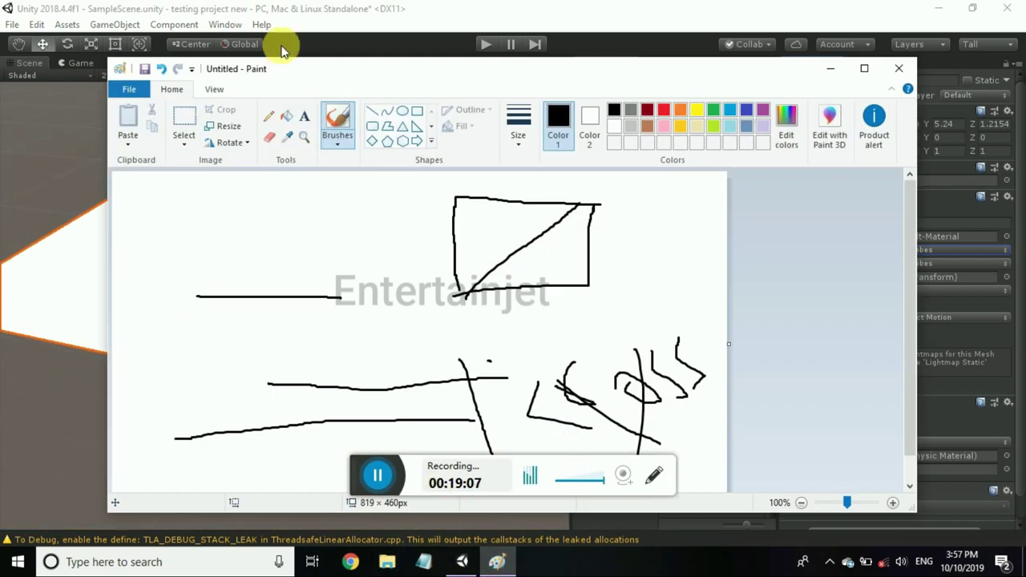
{"action": "mouse_move", "coordinate": [176, 255]}
{"action": "left_mouse_down"}
{"action": "mouse_move", "coordinate": [192, 311]}
{"action": "mouse_move", "coordinate": [197, 207]}
{"action": "mouse_move", "coordinate": [184, 248]}
{"action": "left_mouse_up"}
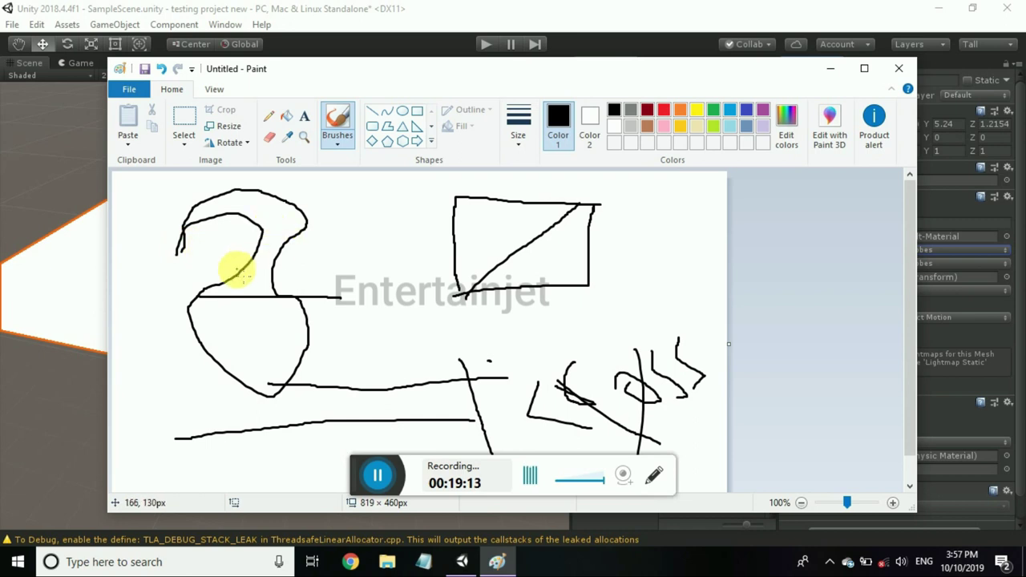
{"action": "left_click", "coordinate": [497, 564]}
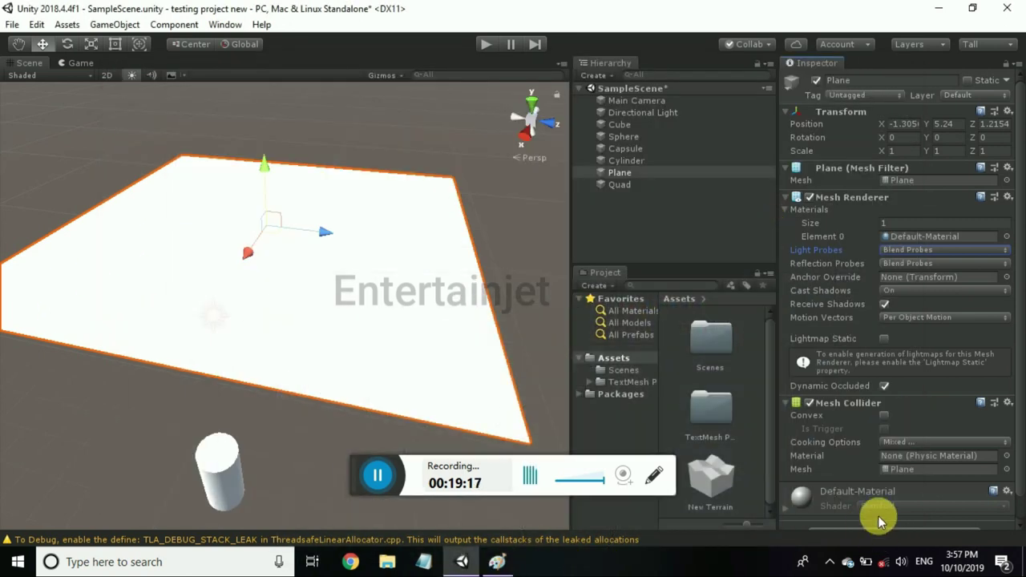
Tick Convex on the Plane's Mesh Collider and review the resulting collider settings.
{"action": "left_click", "coordinate": [885, 416]}
{"action": "scroll", "coordinate": [294, 267], "scroll_direction": "up", "scroll_amount": 2}
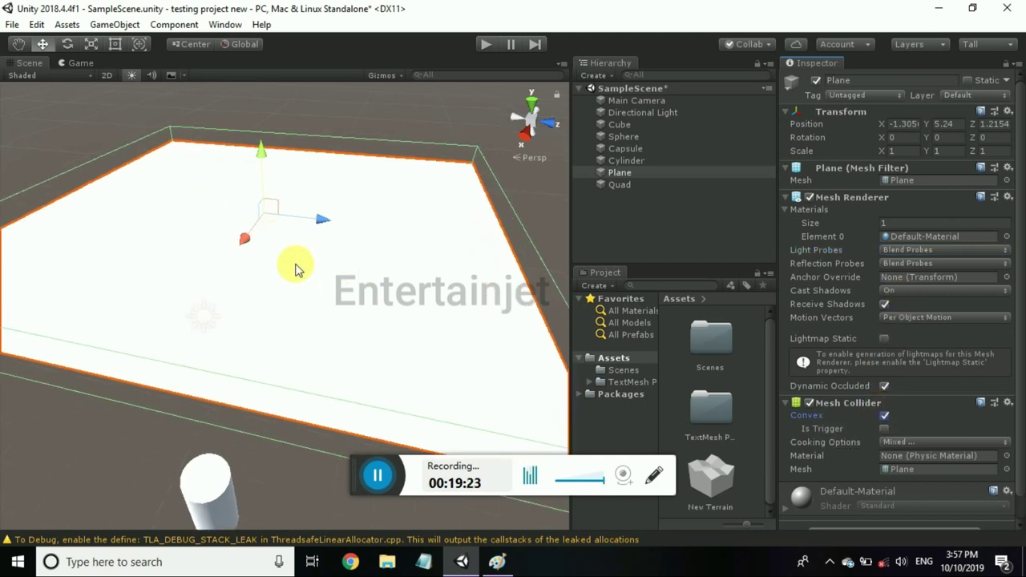
{"action": "scroll", "coordinate": [302, 275], "scroll_direction": "up", "scroll_amount": 2}
{"action": "scroll", "coordinate": [301, 275], "scroll_direction": "up", "scroll_amount": 2}
{"action": "scroll", "coordinate": [302, 275], "scroll_direction": "down", "scroll_amount": 2}
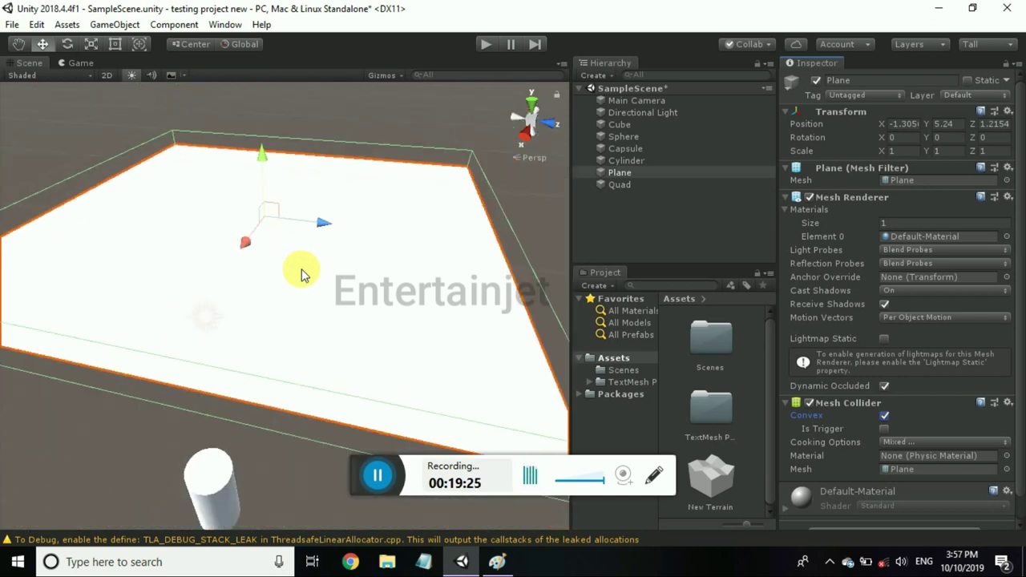
{"action": "scroll", "coordinate": [302, 275], "scroll_direction": "down", "scroll_amount": 1}
{"action": "scroll", "coordinate": [301, 275], "scroll_direction": "down", "scroll_amount": 1}
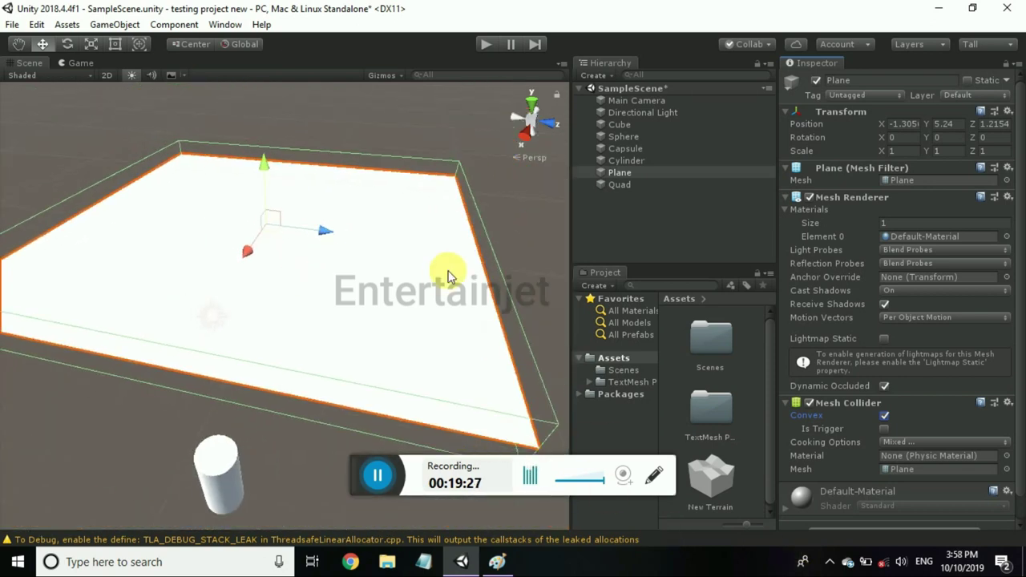
Toggle Is Trigger, view and close Cooking Options unchanged, then deselect the Plane.
{"action": "left_click", "coordinate": [884, 429]}
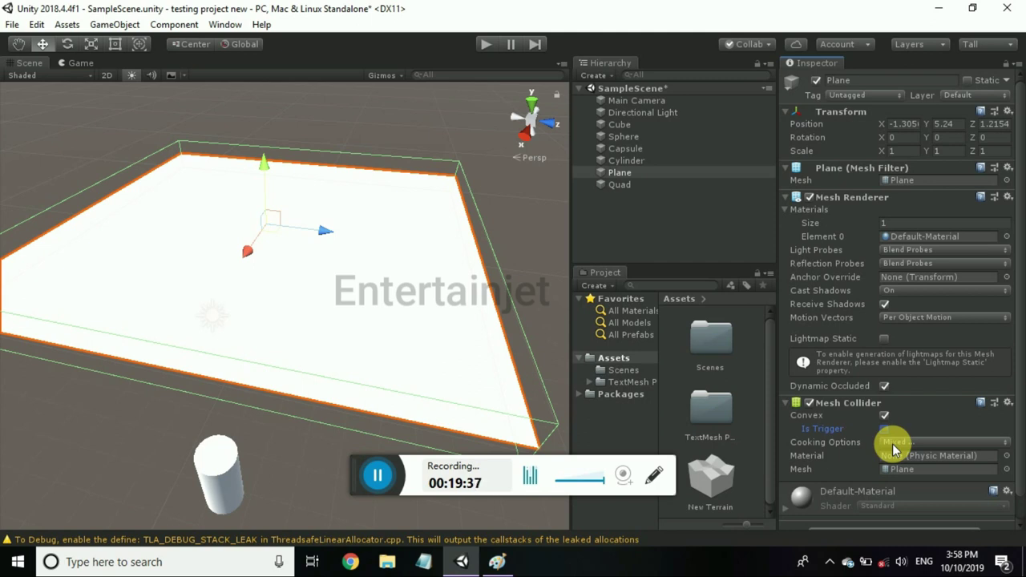
{"action": "left_click", "coordinate": [894, 447]}
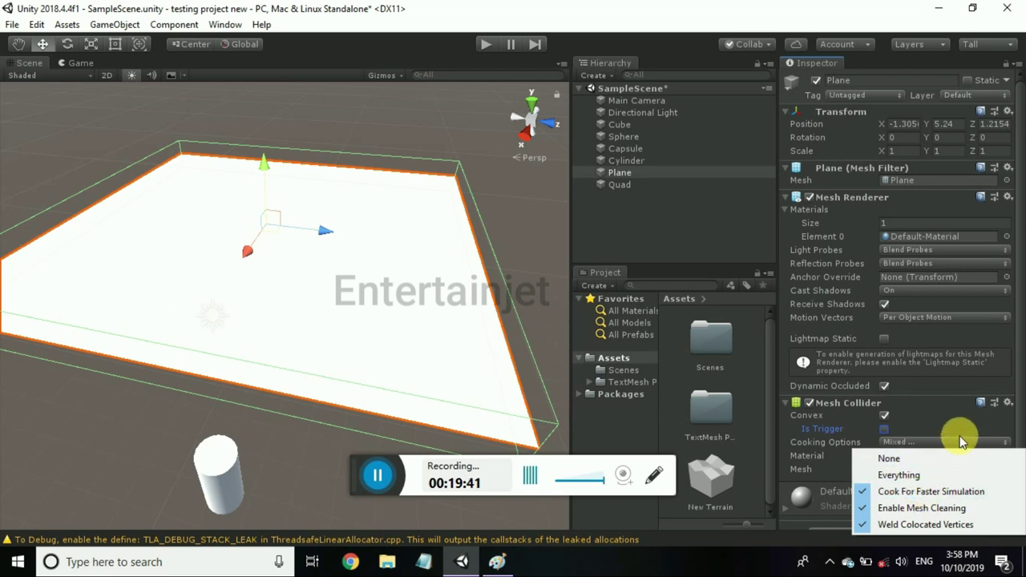
{"action": "left_click", "coordinate": [953, 441]}
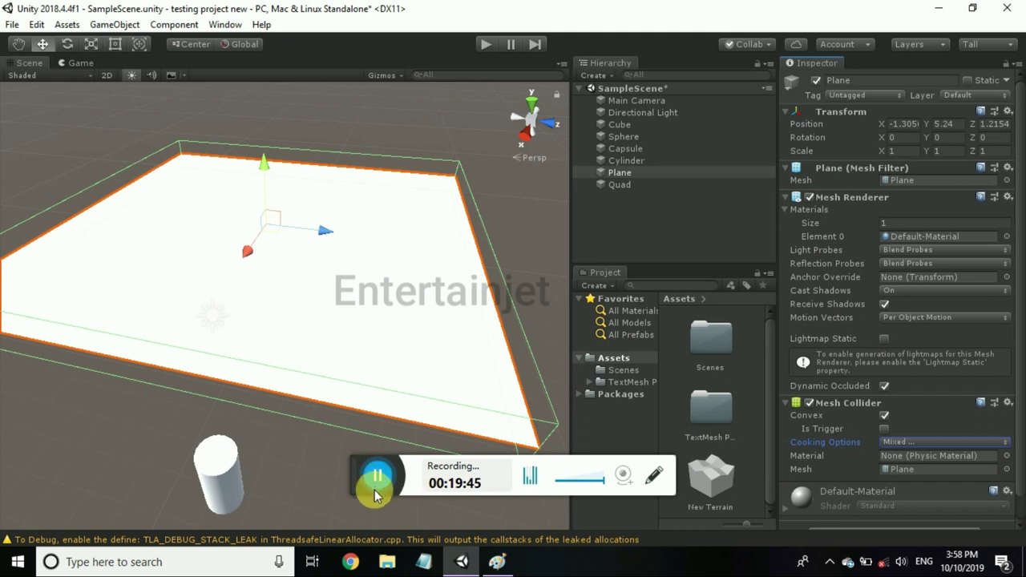
{"action": "left_click", "coordinate": [672, 207]}
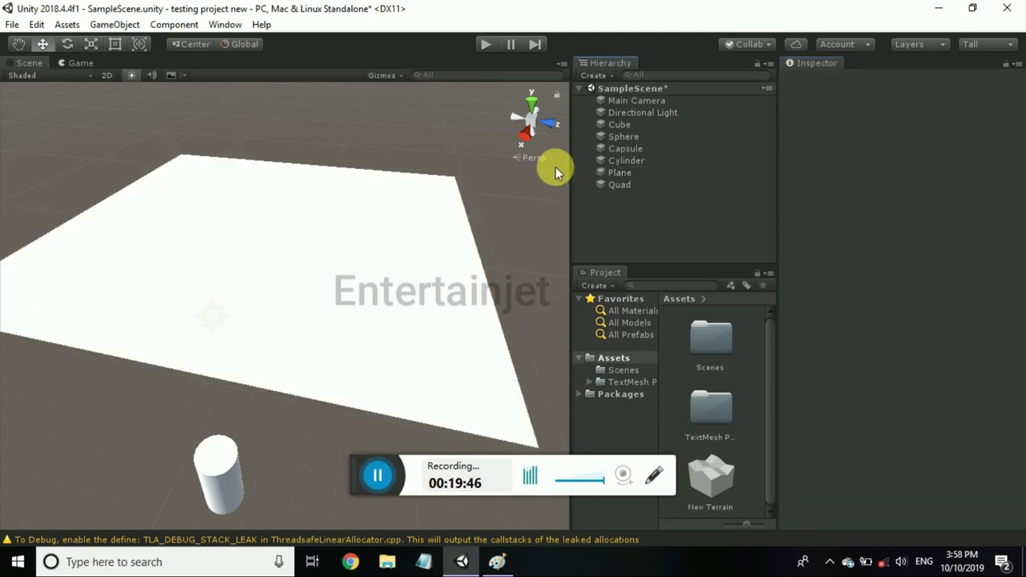
Select the Quad to view its Mesh Collider, deselect it, and bring up the Hierarchy's create menu.
{"action": "left_click", "coordinate": [632, 186]}
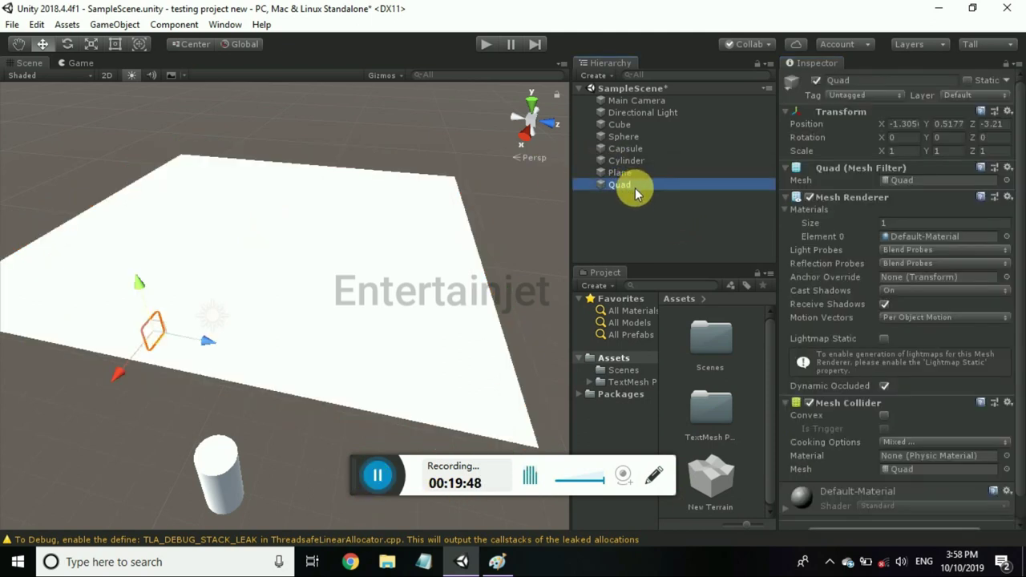
{"action": "left_click", "coordinate": [662, 233]}
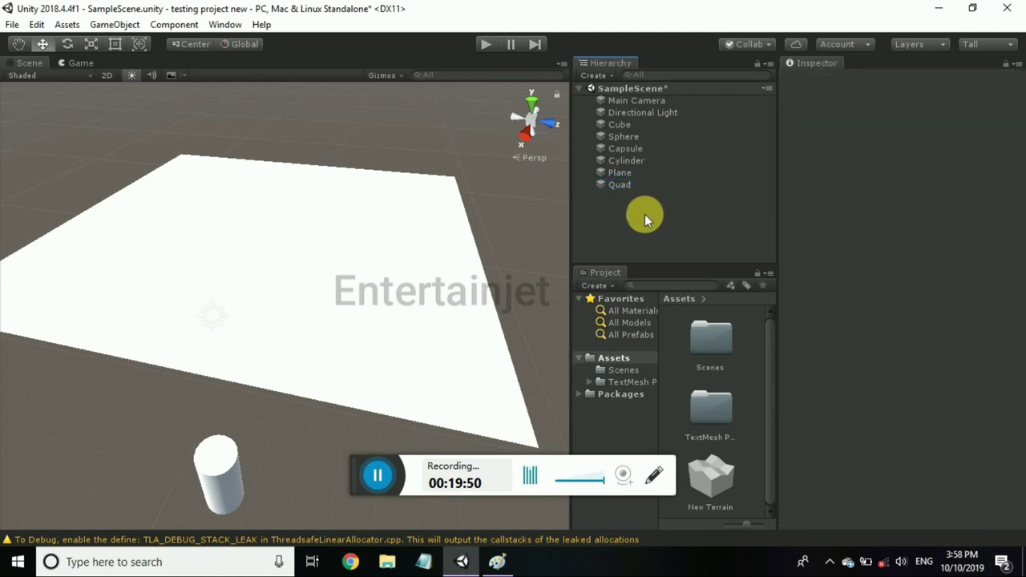
{"action": "right_click", "coordinate": [644, 214]}
{"action": "mouse_move", "coordinate": [696, 372]}
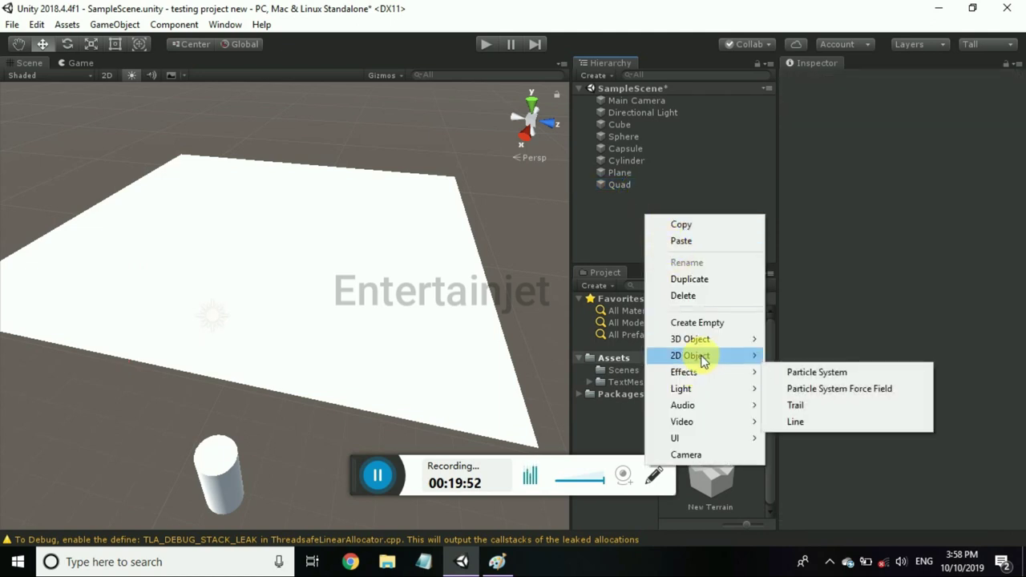